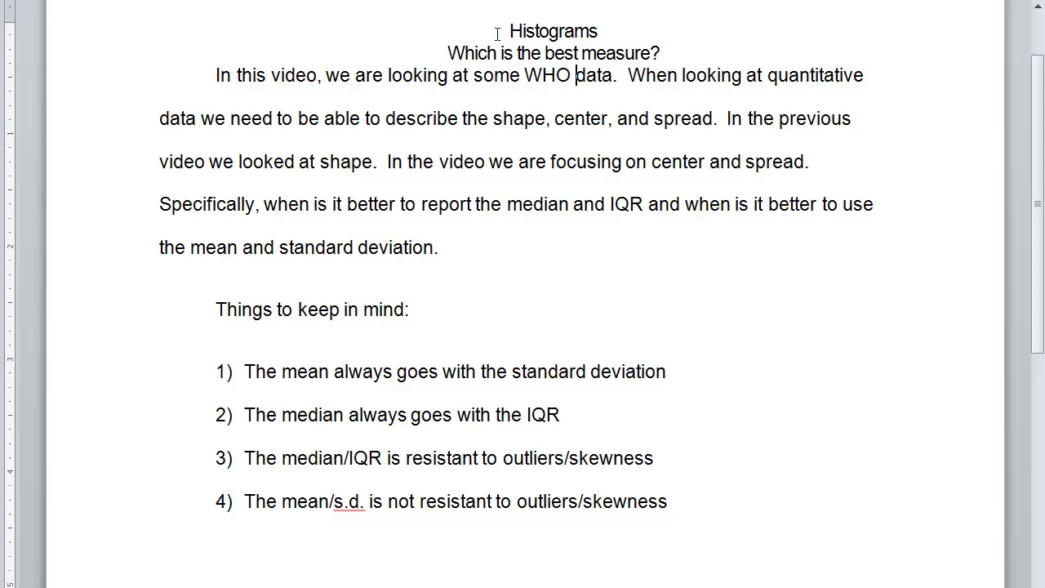
Highlight the Histograms title and the opening sentences on WHO data and describing shape, center and spread
left_click_drag(498, 33, 601, 30)
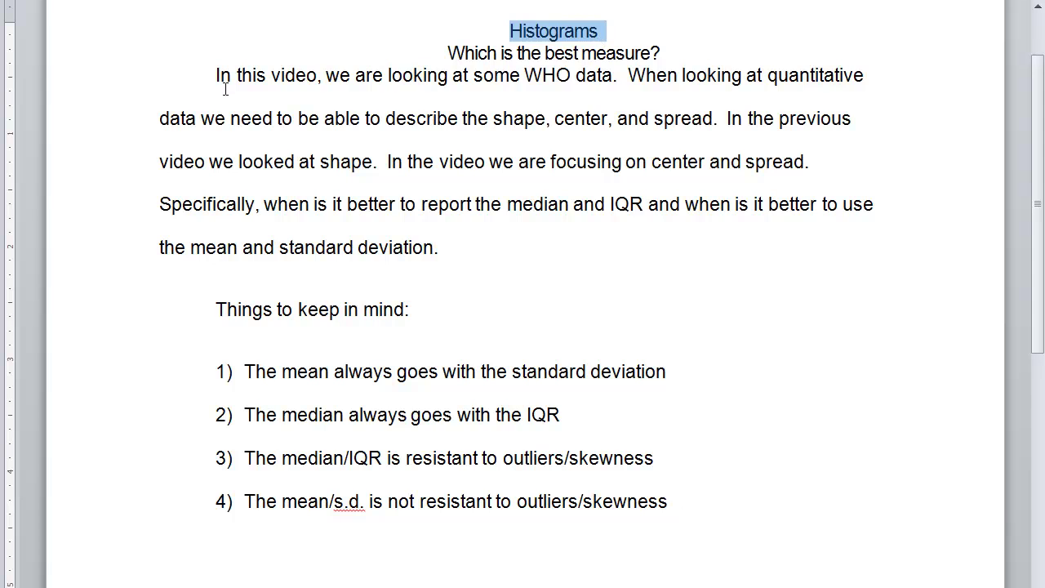
left_click_drag(214, 75, 605, 79)
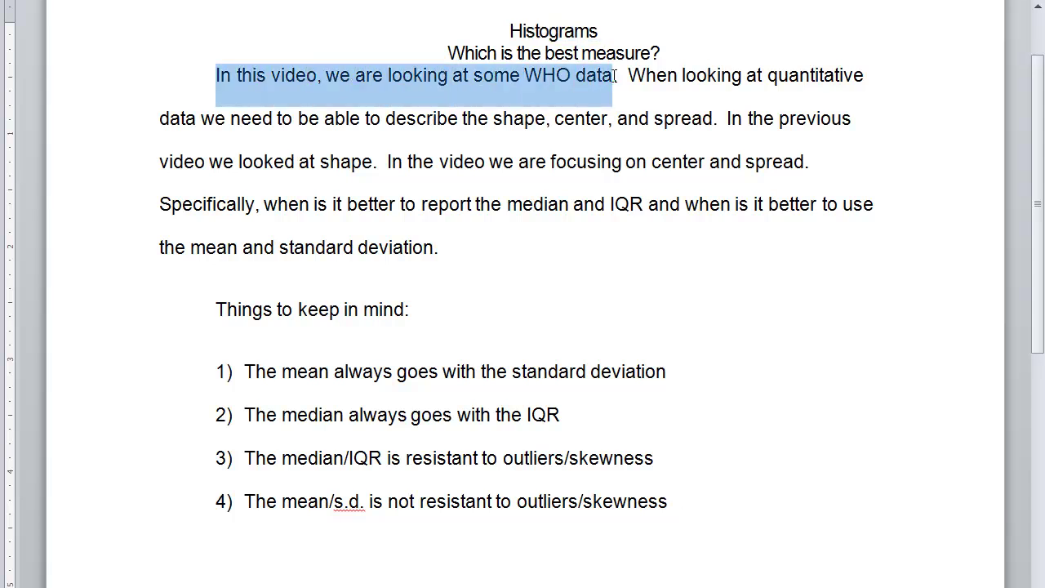
left_click(635, 70)
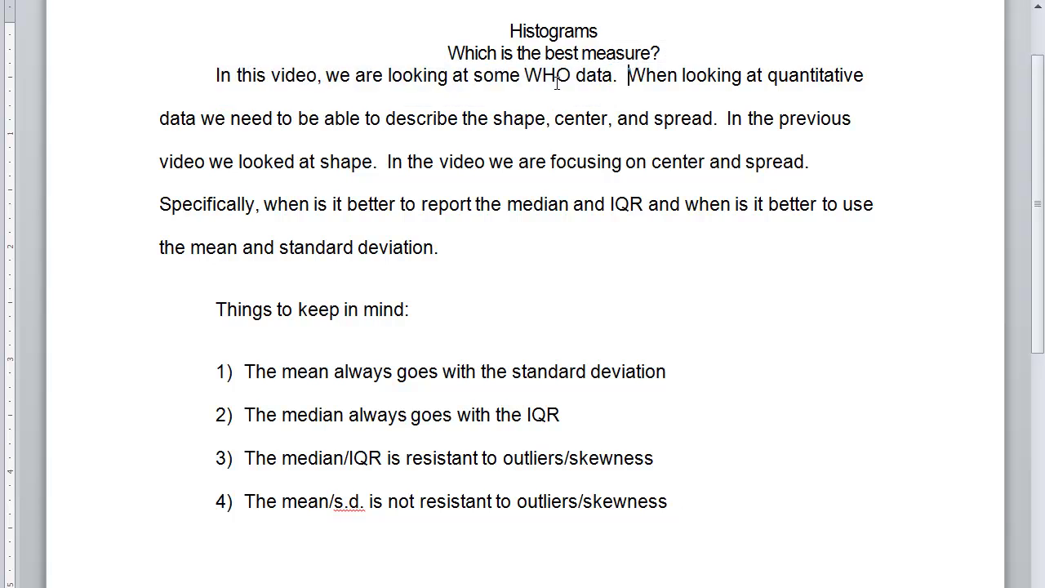
left_click_drag(630, 71, 841, 83)
left_click_drag(160, 112, 519, 129)
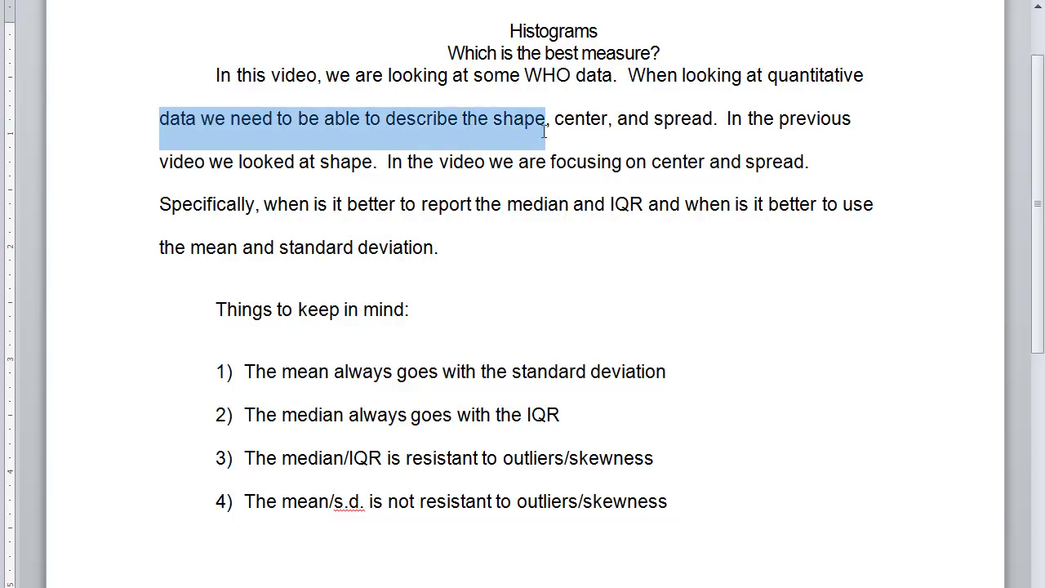
left_click_drag(545, 131, 710, 123)
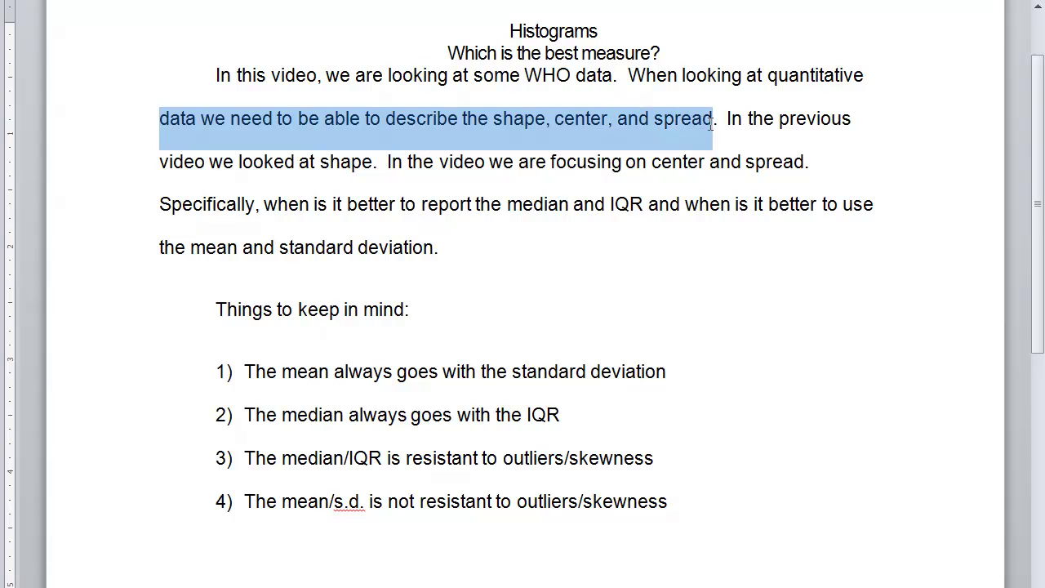
left_click_drag(362, 116, 458, 123)
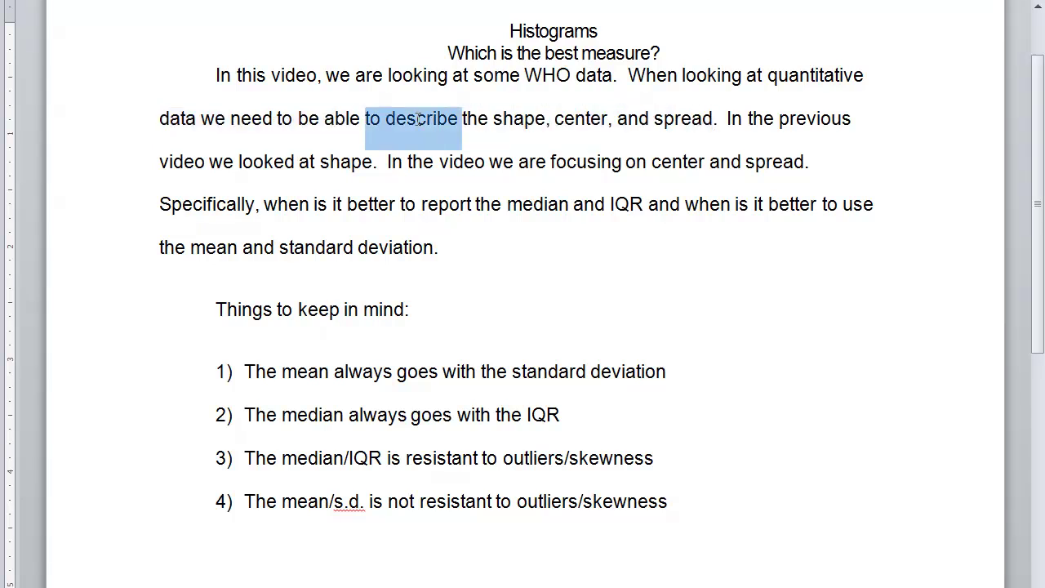
left_click(497, 28)
Highlight the recap of shape from the previous video, the focus on center and spread, and the Specifically sentence
left_click_drag(497, 28, 609, 32)
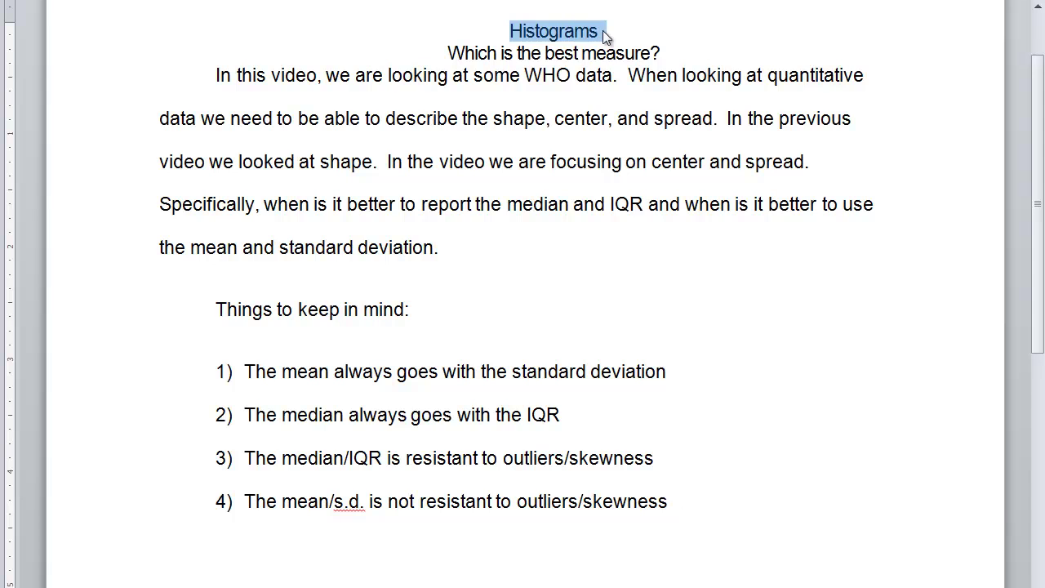
left_click_drag(729, 118, 841, 118)
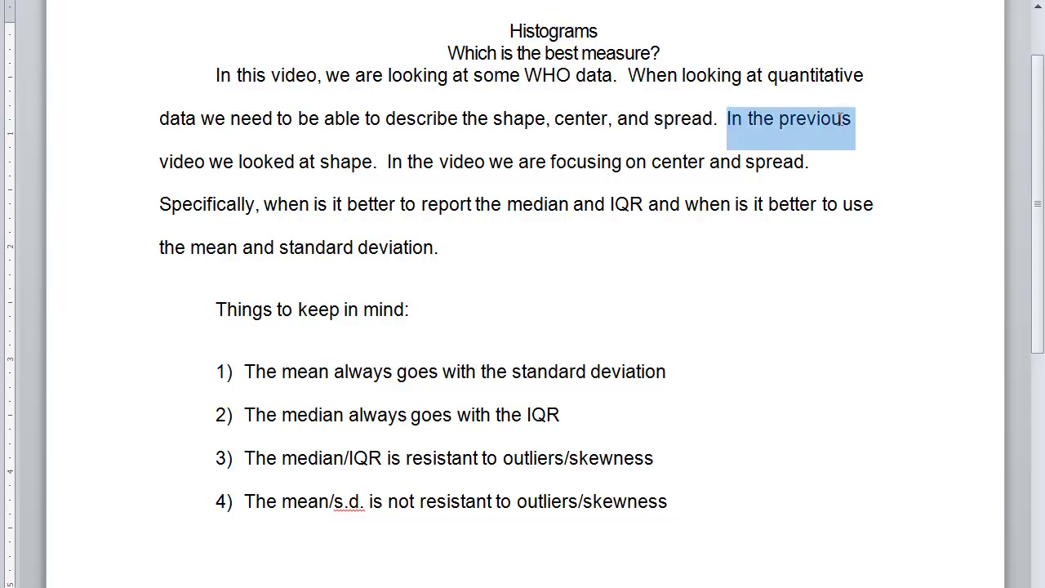
left_click_drag(160, 157, 347, 160)
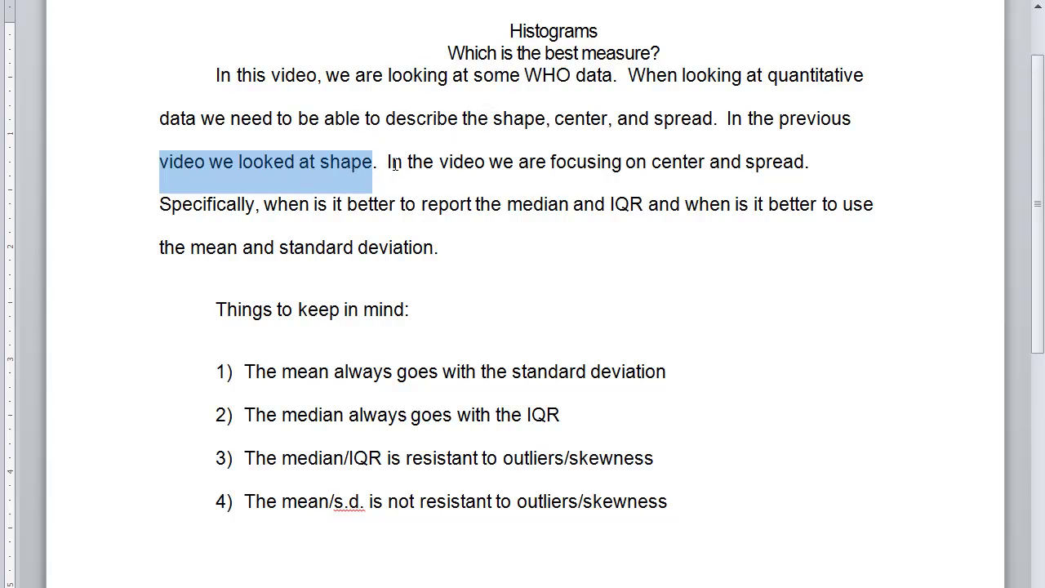
left_click(384, 161)
left_click_drag(384, 161, 672, 175)
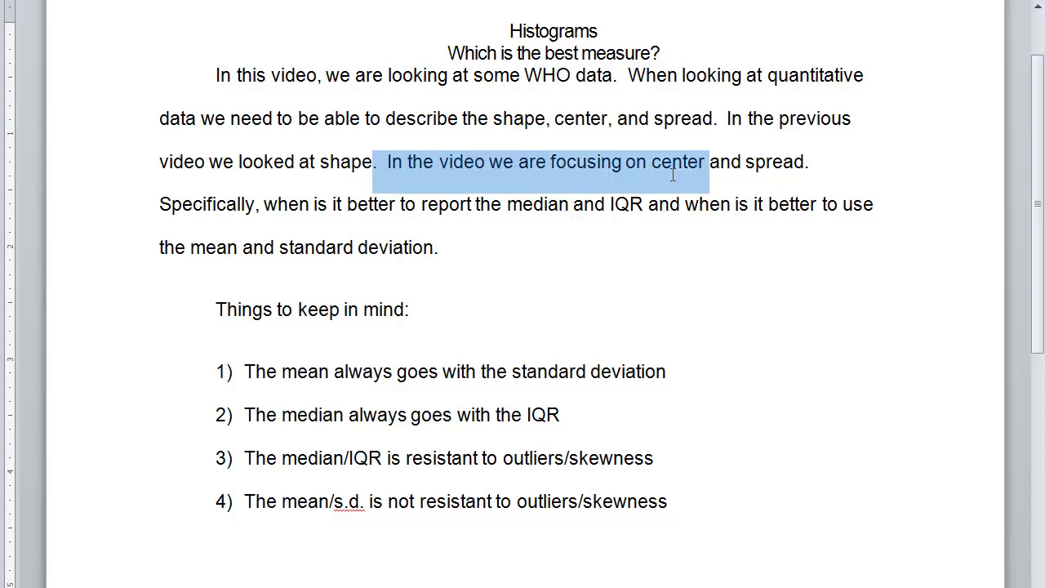
left_click_drag(716, 169, 753, 168)
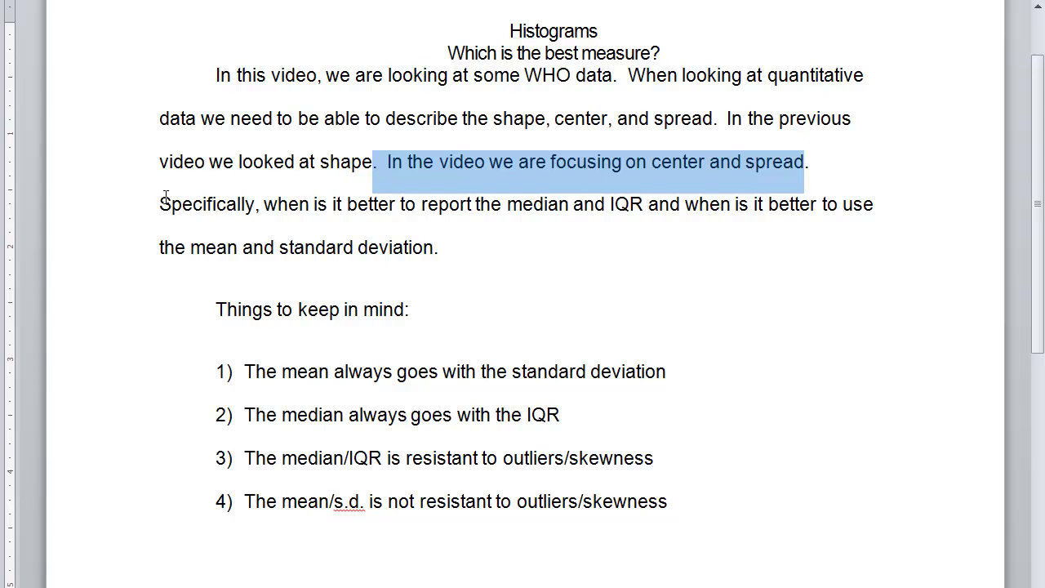
left_click_drag(159, 202, 441, 249)
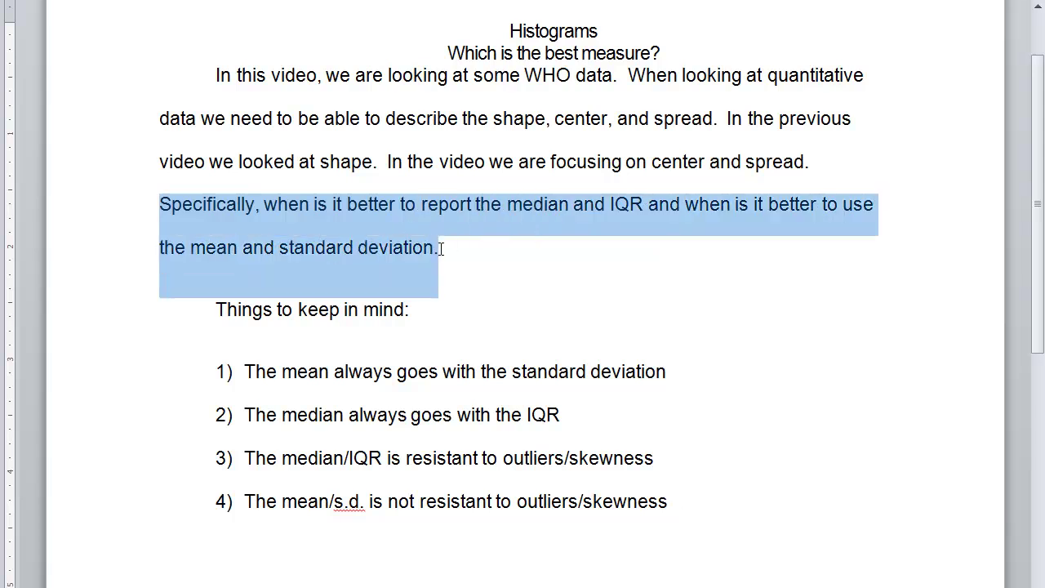
left_click(450, 249)
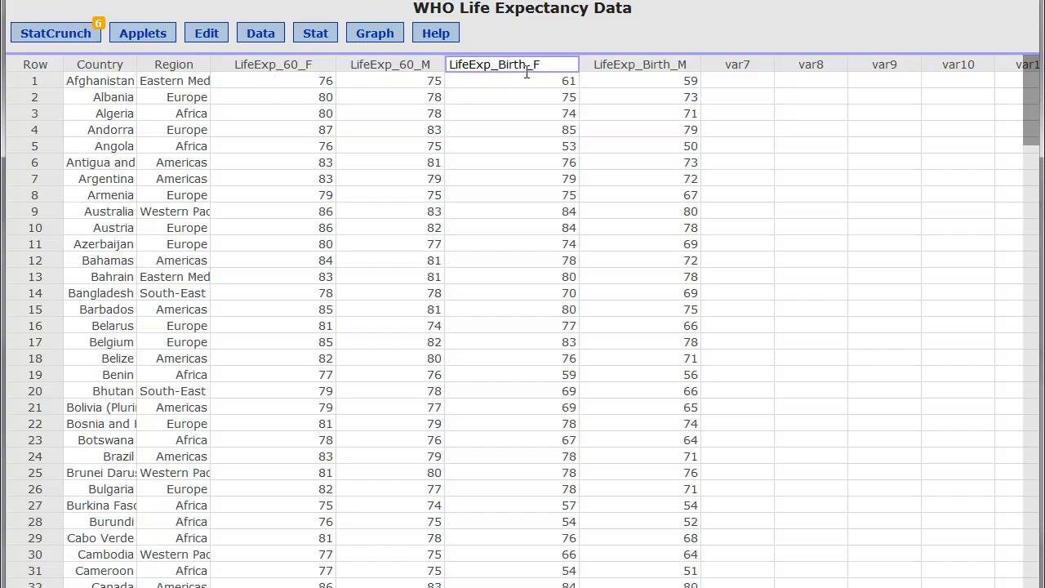
Open the Applets menu for the WHO Life Expectancy data
left_click(149, 41)
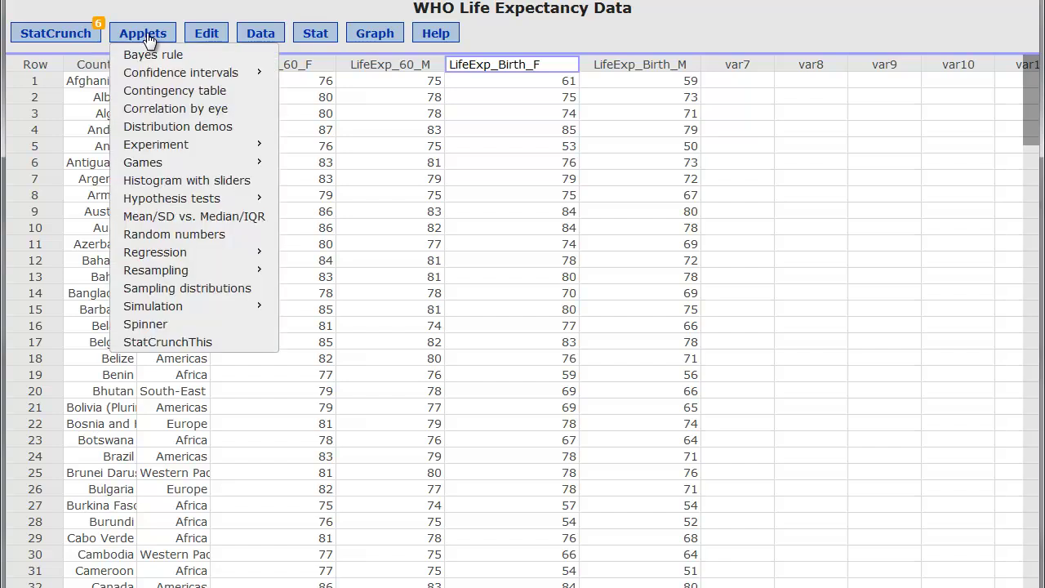
Set up Mean/SD vs. Median/IQR on the data table's LifeExp_Birth_F column, adding standard deviation and IQR
left_click(183, 219)
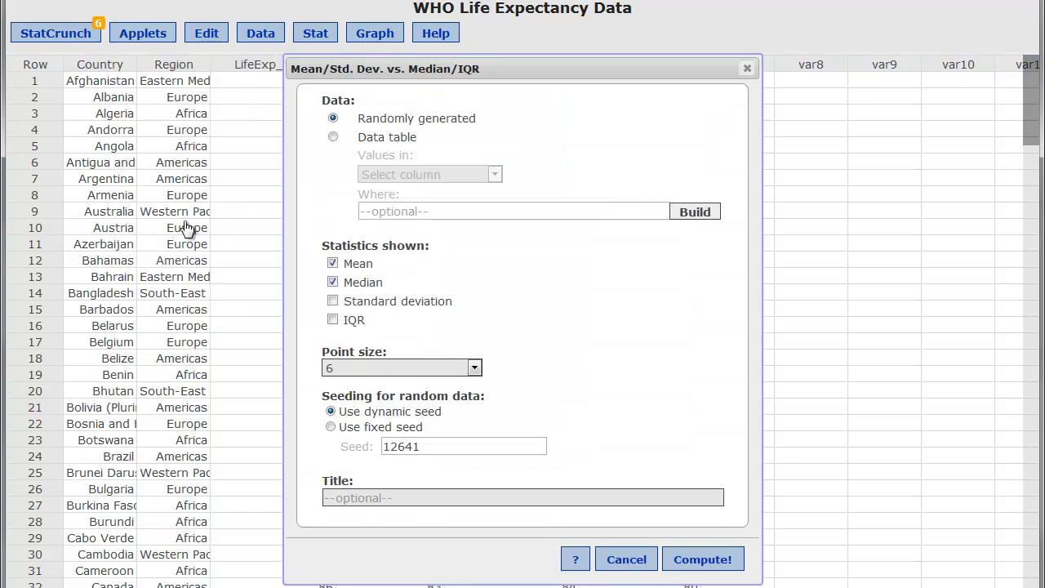
left_click(334, 138)
left_click(389, 174)
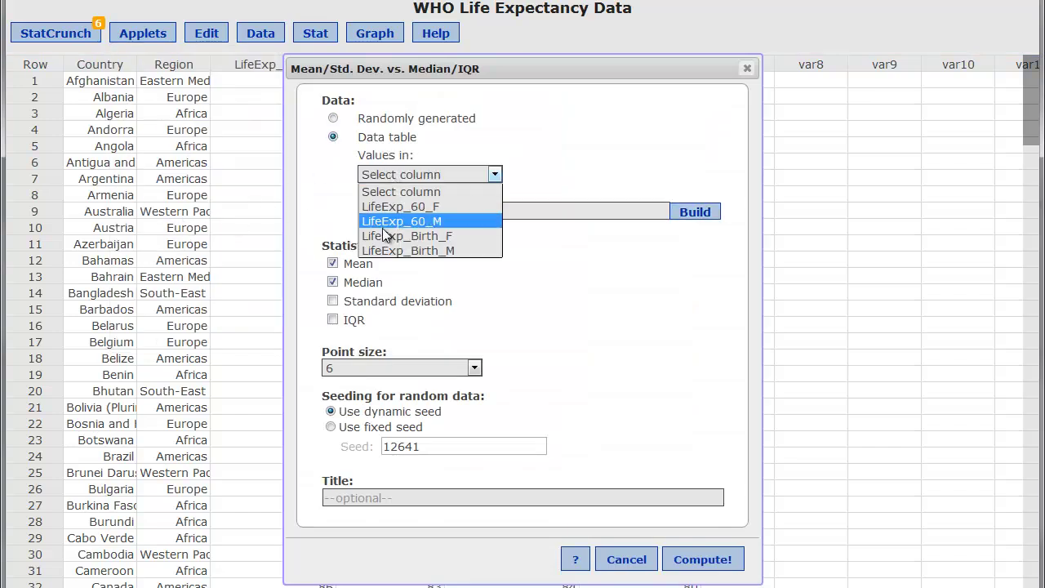
left_click(381, 237)
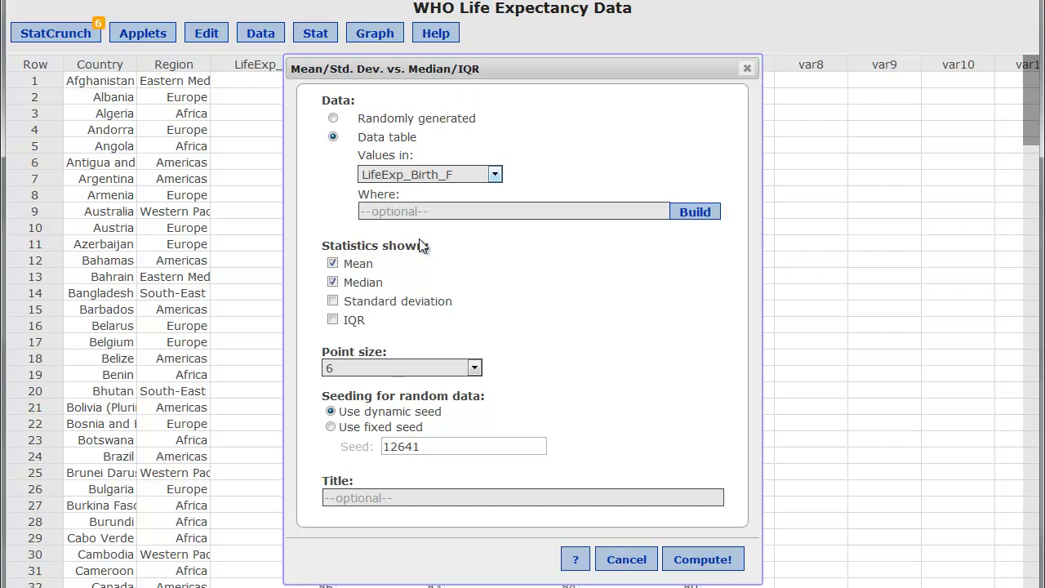
left_click(332, 301)
left_click(333, 320)
Compute the LifeExp_Birth_F dot plot, then move its window to the upper left and enlarge it
left_click(702, 561)
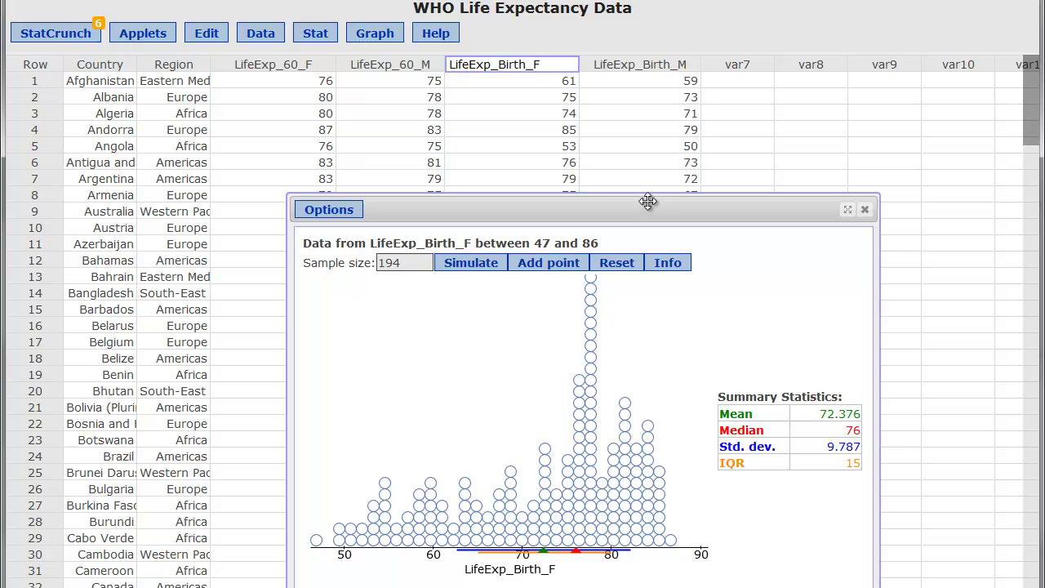
left_click_drag(647, 201, 400, 61)
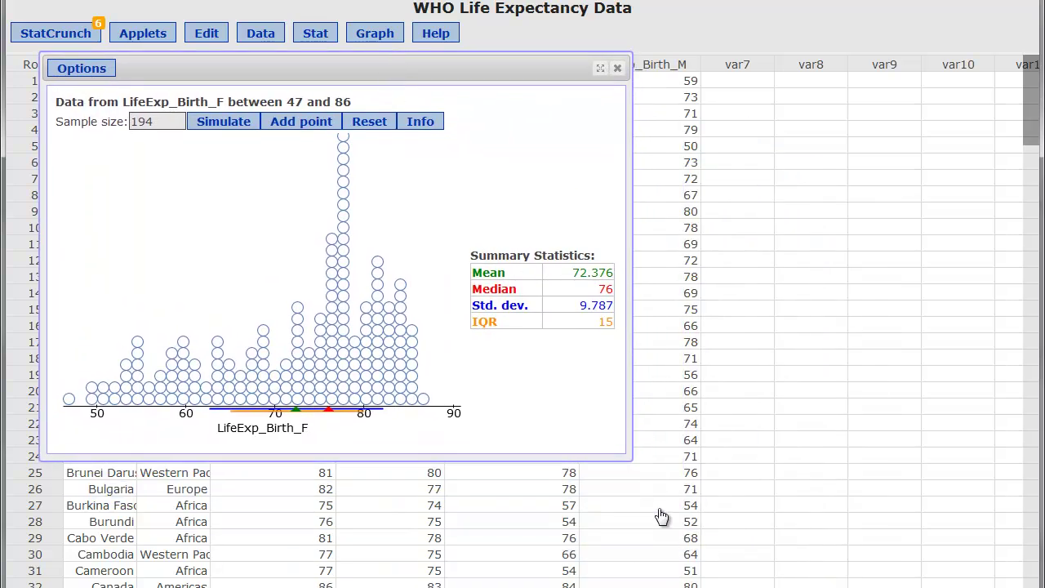
left_click_drag(628, 458, 1006, 570)
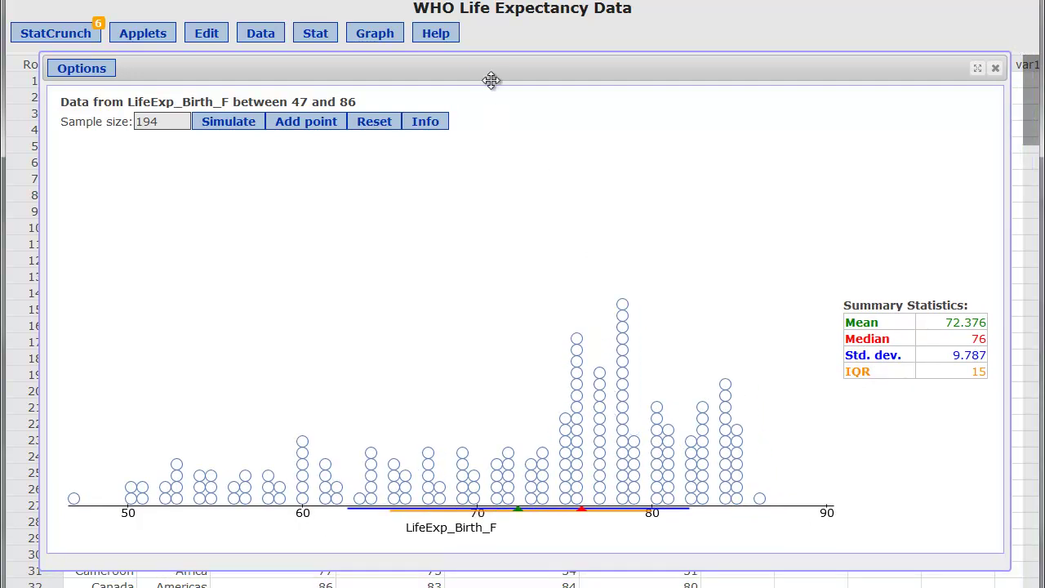
left_click_drag(491, 80, 481, 50)
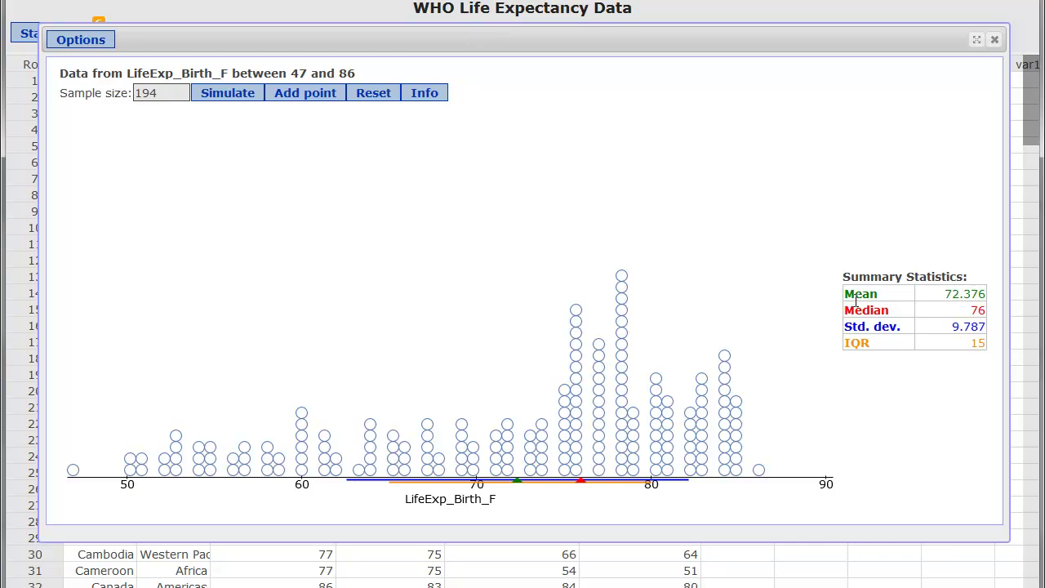
Point out the mean and the median of 76, then add a data point near 87
left_click_drag(850, 291, 978, 292)
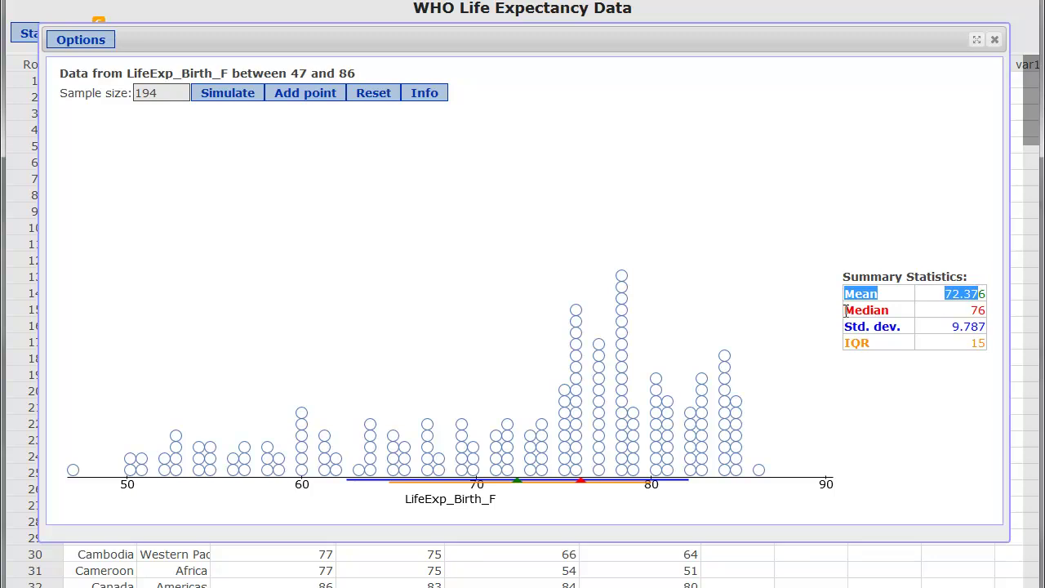
left_click_drag(846, 311, 988, 317)
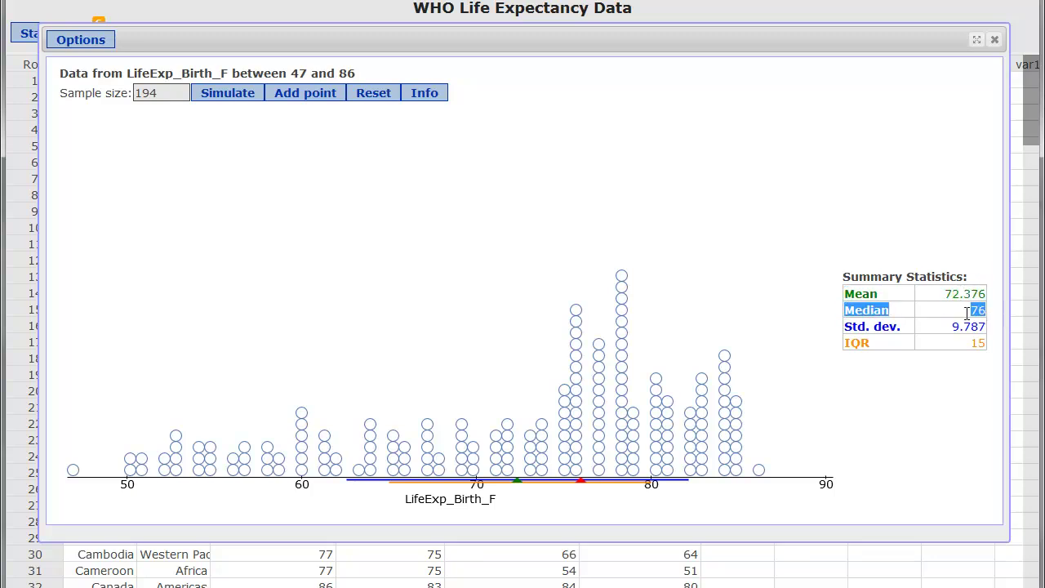
left_click(768, 332)
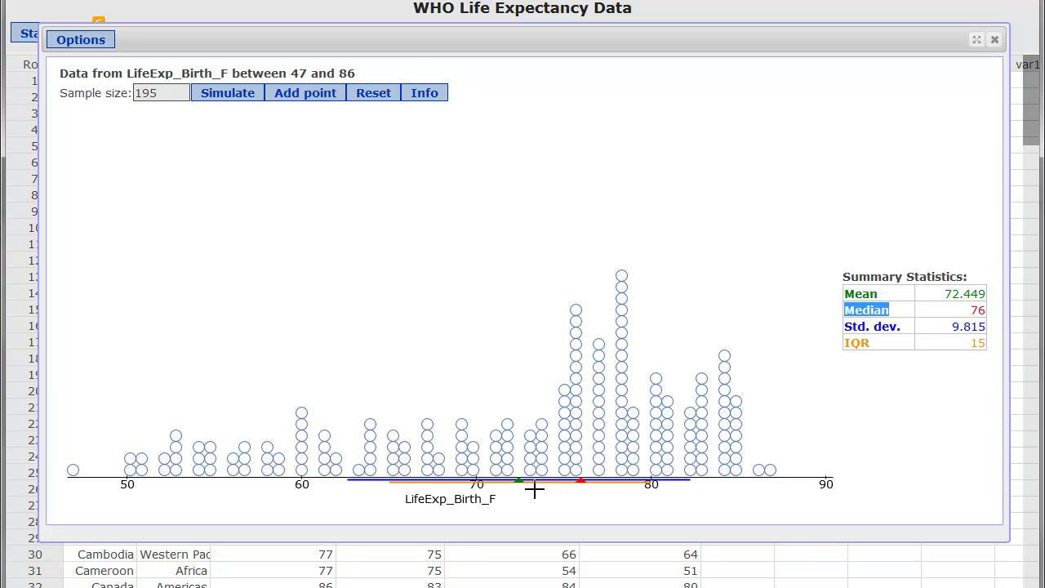
mouse_move(519, 479)
mouse_move(580, 480)
mouse_move(73, 468)
Point out the updated standard deviation value in the summary statistics
left_click_drag(846, 325, 982, 325)
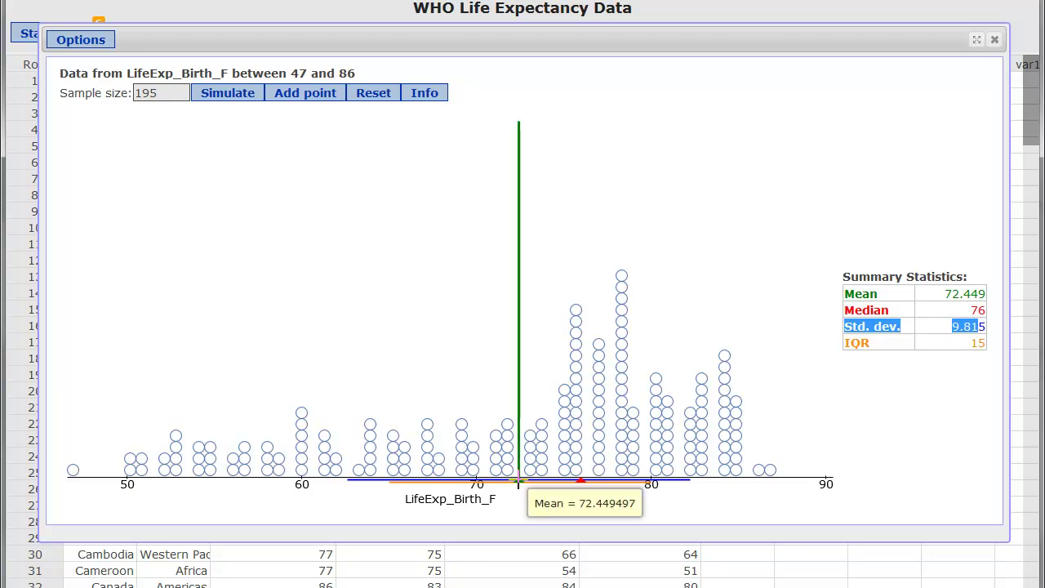
left_click(941, 328)
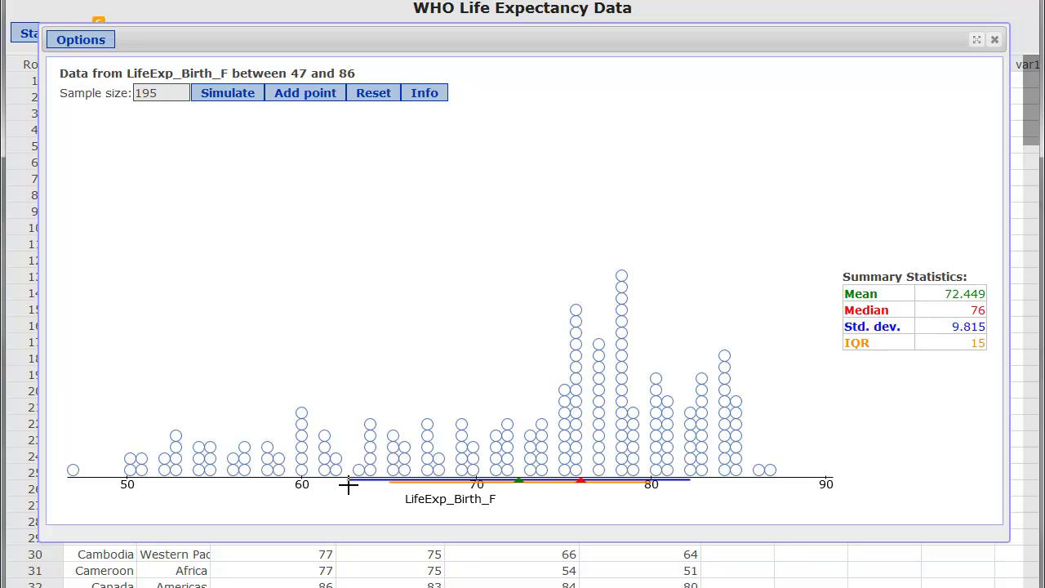
mouse_move(360, 472)
mouse_move(690, 467)
left_click_drag(77, 471, 475, 397)
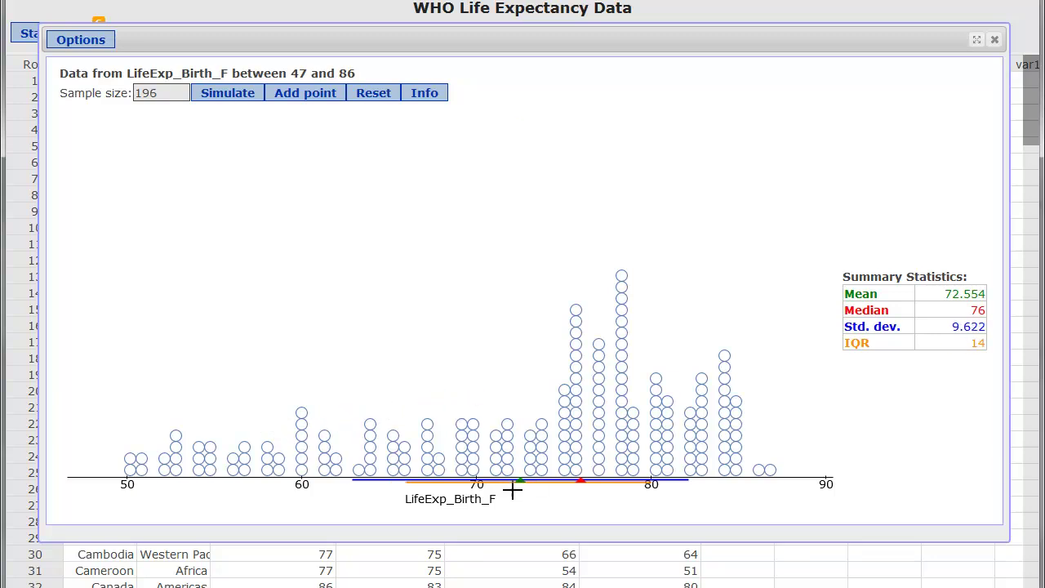
left_click_drag(473, 423, 599, 331)
left_click_drag(957, 294, 987, 293)
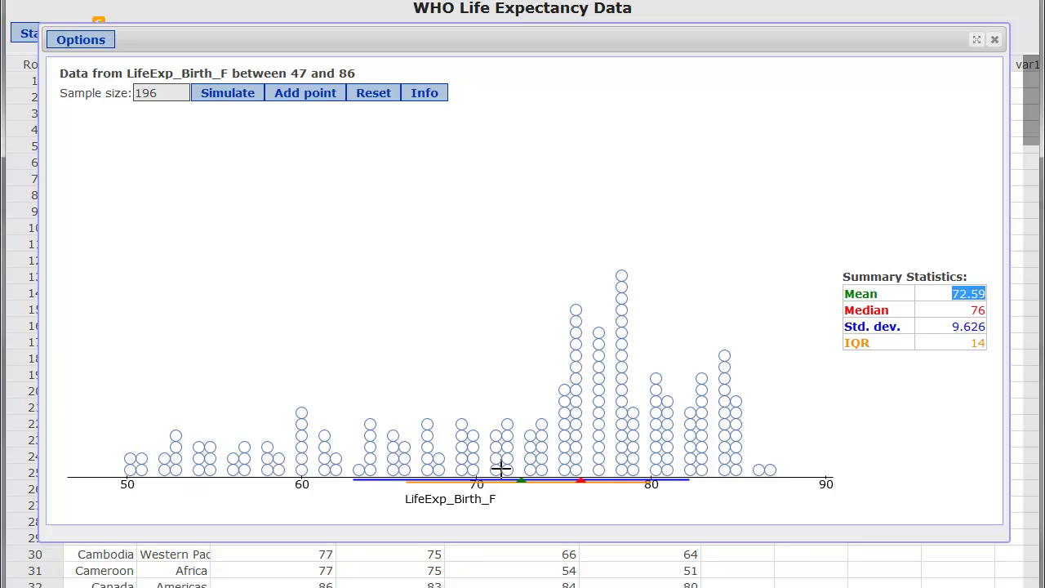
Move the low dots near 50–51 up to the 75–77 columns, then point out the mean and std. dev
mouse_move(579, 481)
left_click_drag(128, 460, 597, 319)
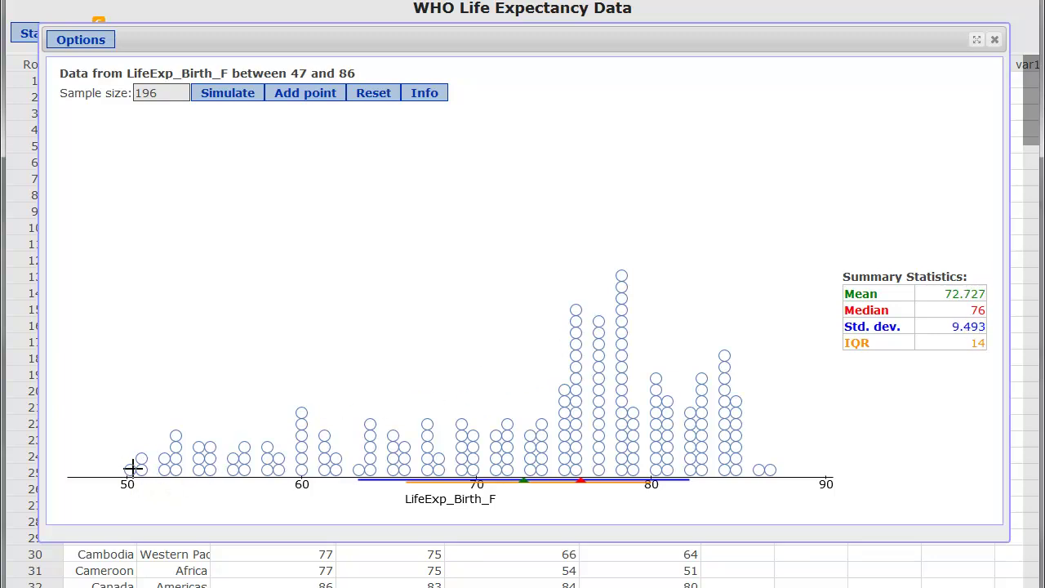
left_click_drag(128, 471, 588, 467)
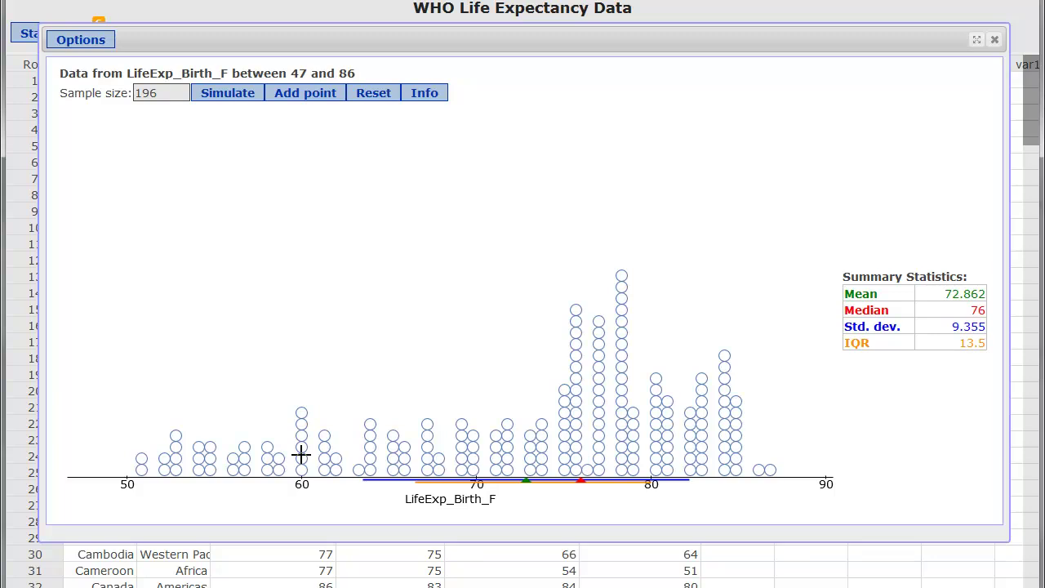
left_click_drag(142, 459, 577, 448)
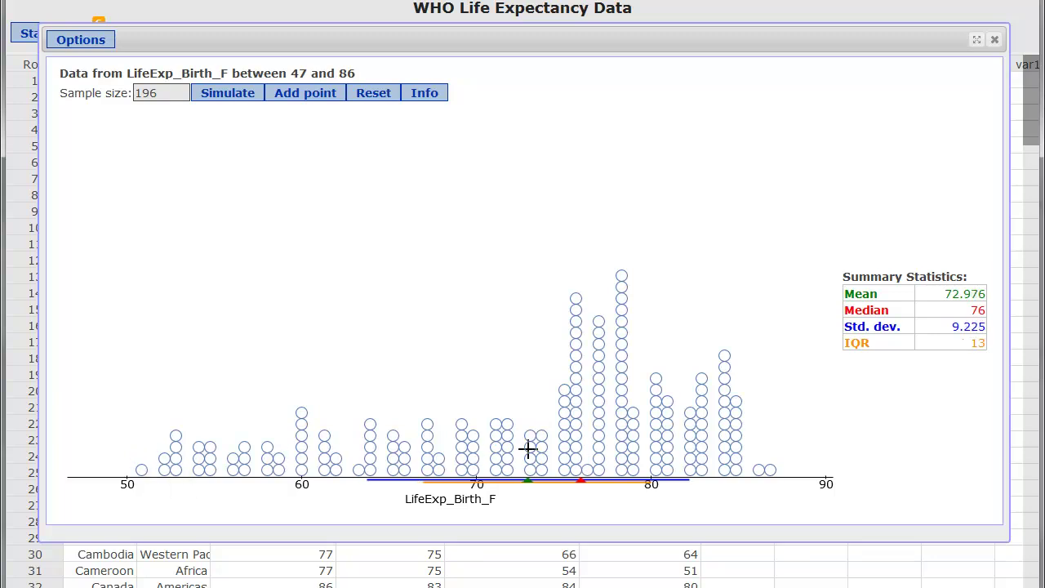
left_click_drag(141, 469, 588, 452)
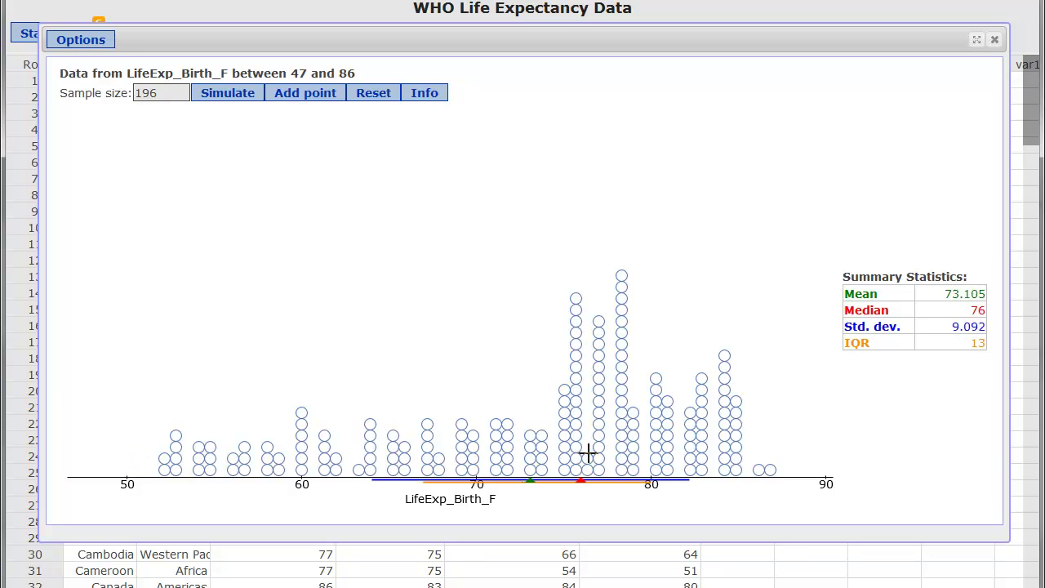
left_click_drag(575, 299, 588, 448)
left_click_drag(944, 295, 971, 297)
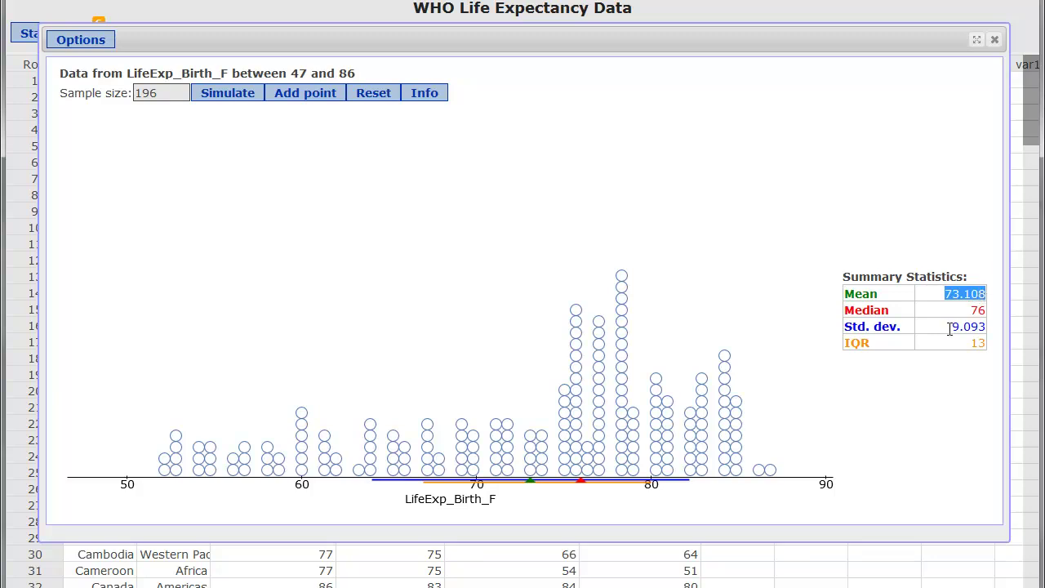
left_click_drag(949, 328, 982, 326)
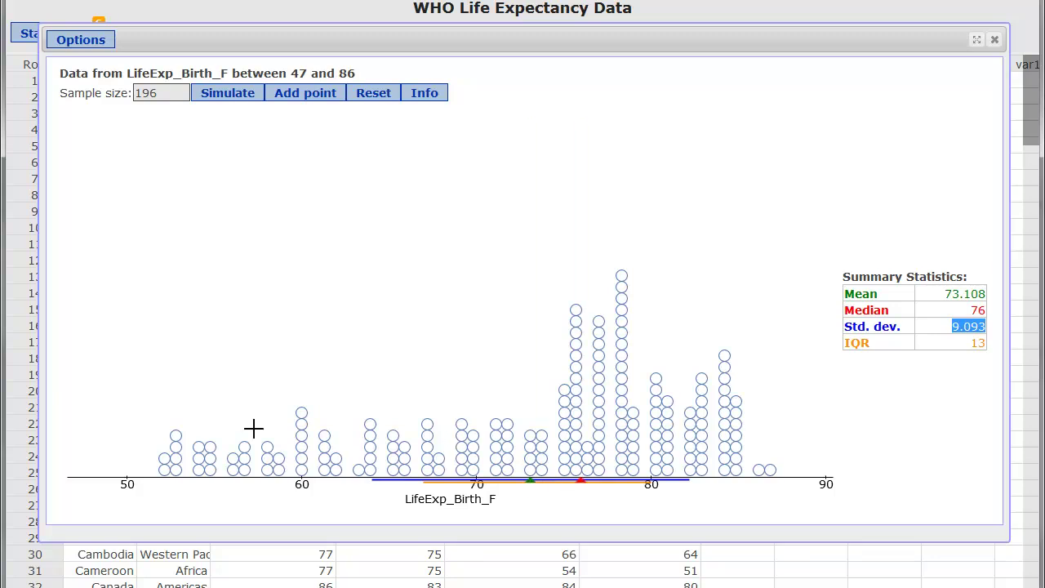
Move the dots at 52–53 into the 76–82 columns, then point out the new mean and median
mouse_move(245, 449)
mouse_move(637, 424)
left_click_drag(177, 434, 630, 388)
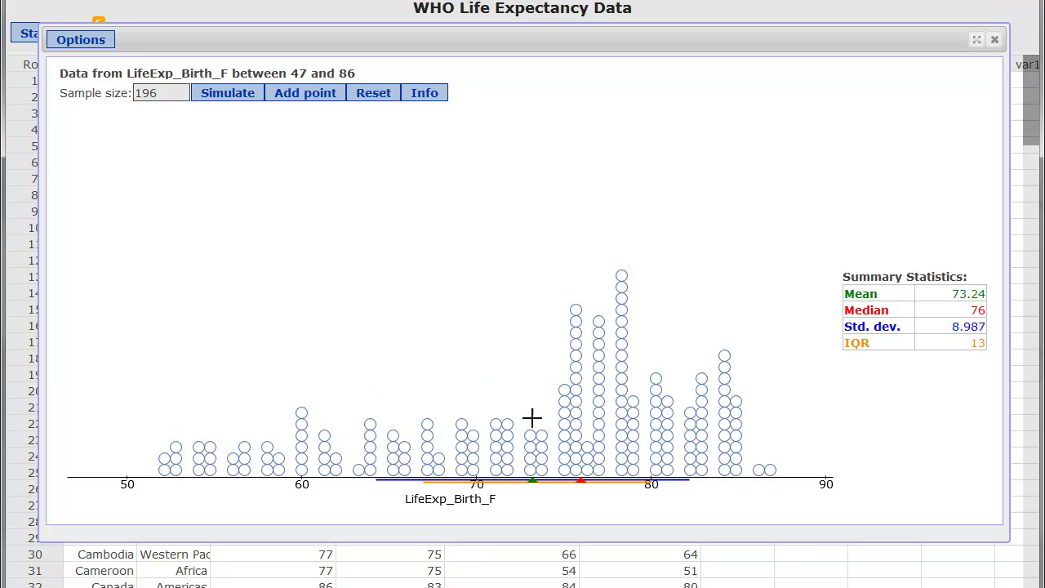
left_click_drag(164, 458, 676, 389)
left_click_drag(164, 468, 690, 401)
left_click_drag(172, 449, 585, 432)
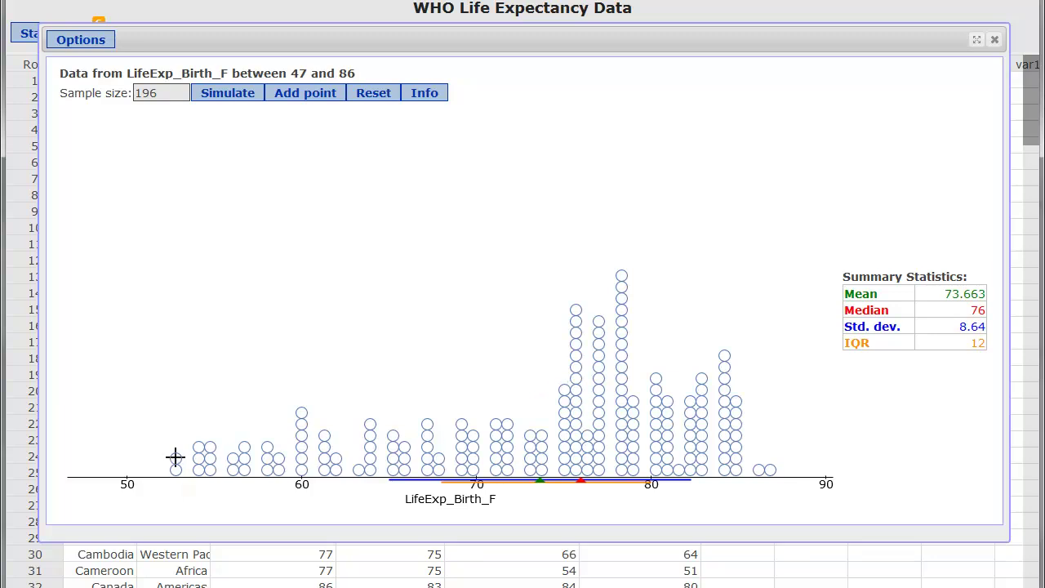
left_click_drag(175, 457, 590, 416)
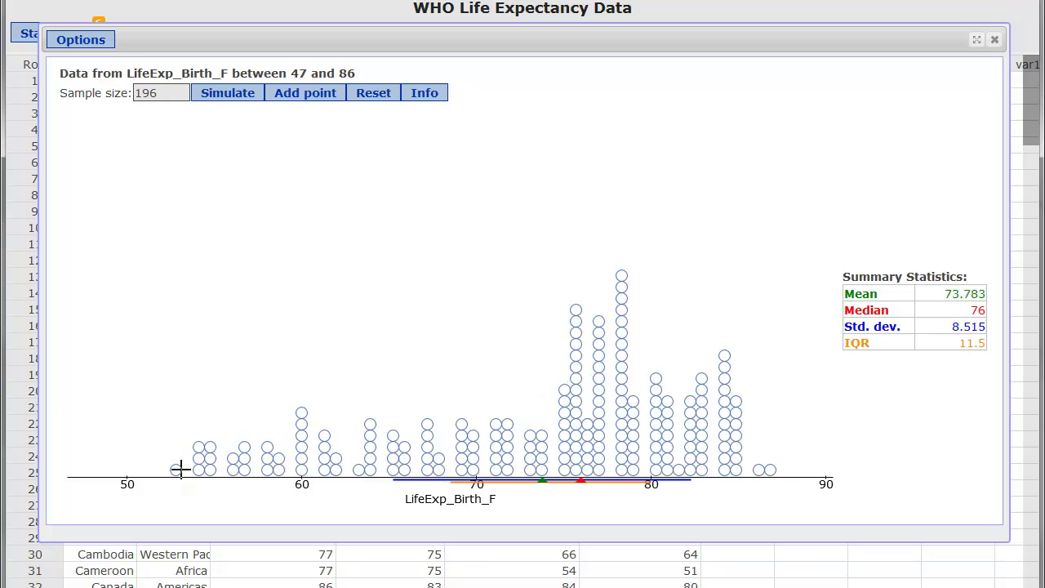
left_click_drag(180, 469, 587, 408)
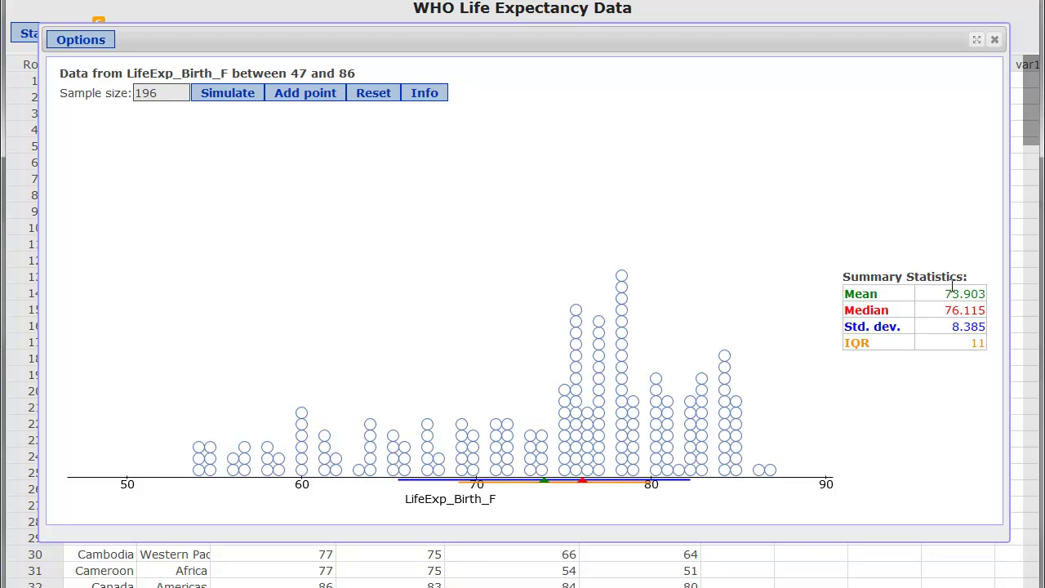
left_click_drag(961, 291, 973, 291)
left_click_drag(943, 311, 975, 324)
Reset the applet to the original data, stress Median and IQR, then highlight Word note 3
left_click(375, 102)
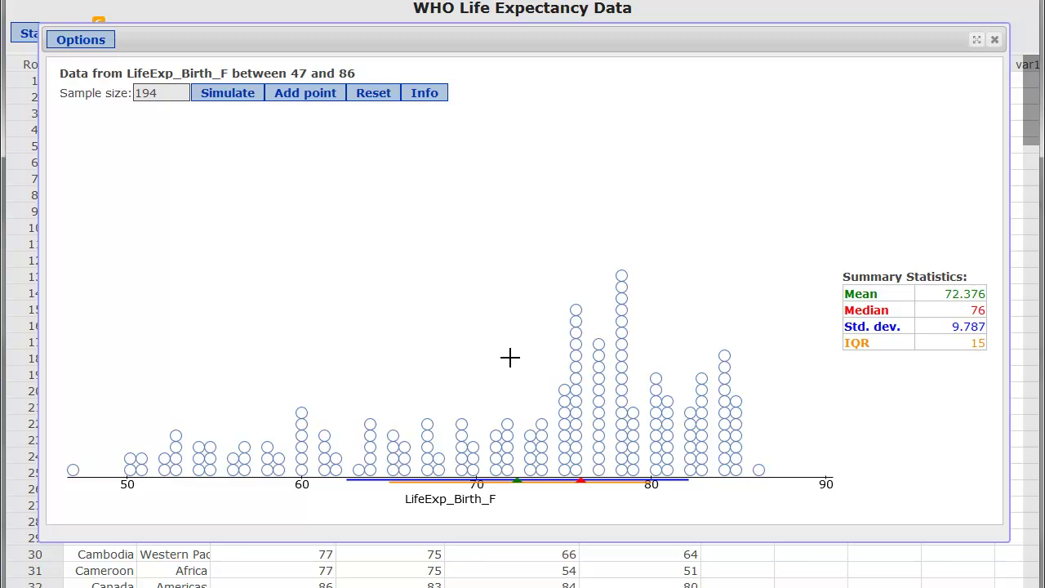
left_click_drag(845, 307, 895, 311)
left_click_drag(841, 345, 867, 352)
left_click(858, 348)
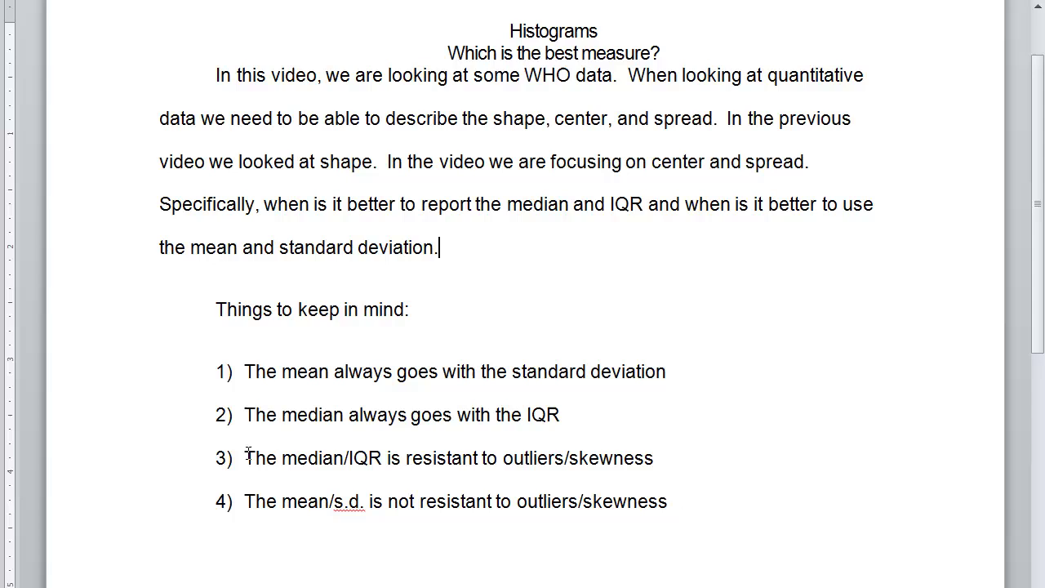
left_click_drag(247, 454, 643, 467)
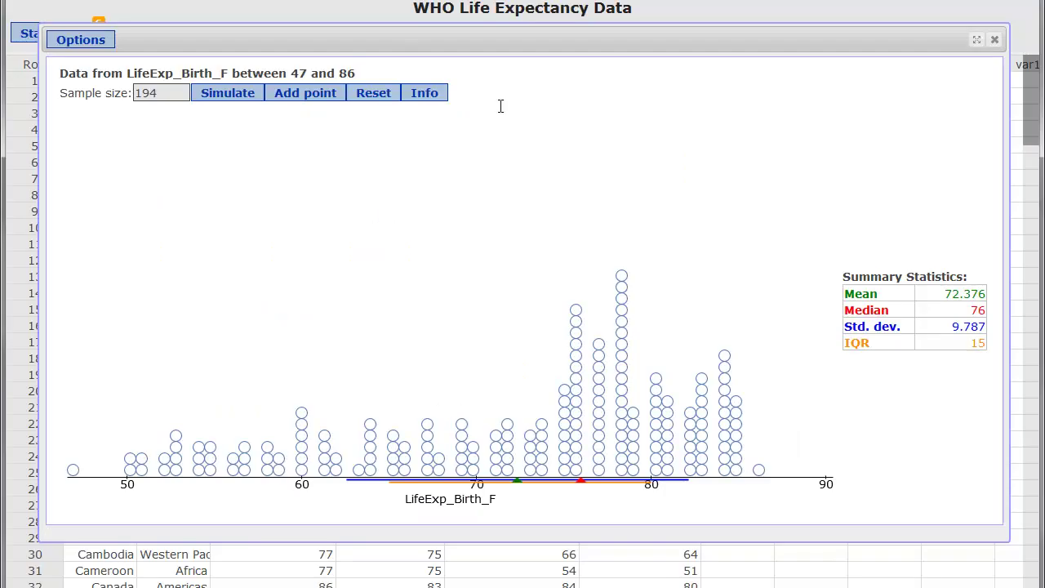
Switch the applet's values to LifeExp_Birth_M, recompute, and point out the mean 67.691
left_click(65, 43)
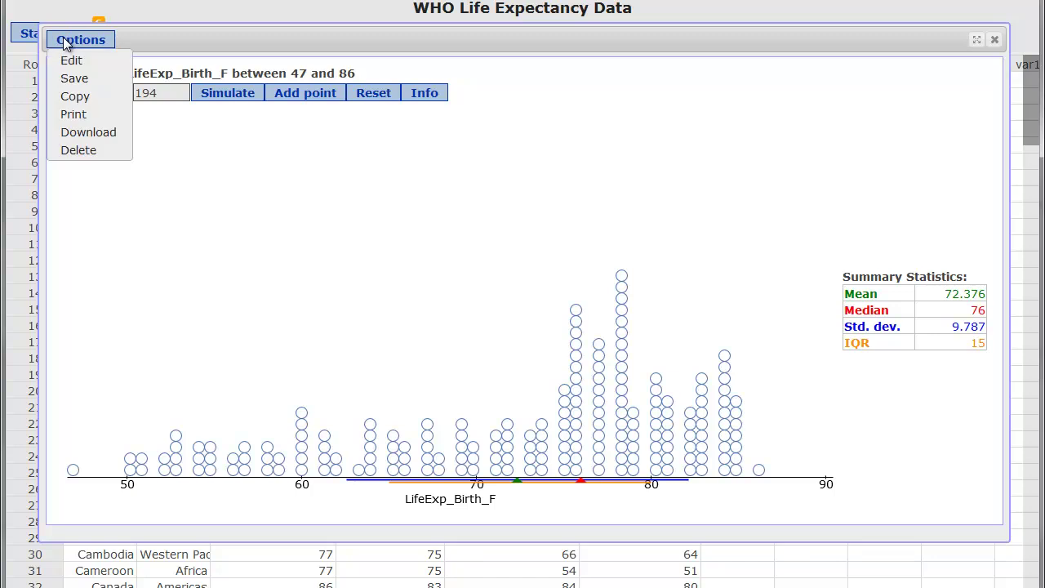
left_click(71, 62)
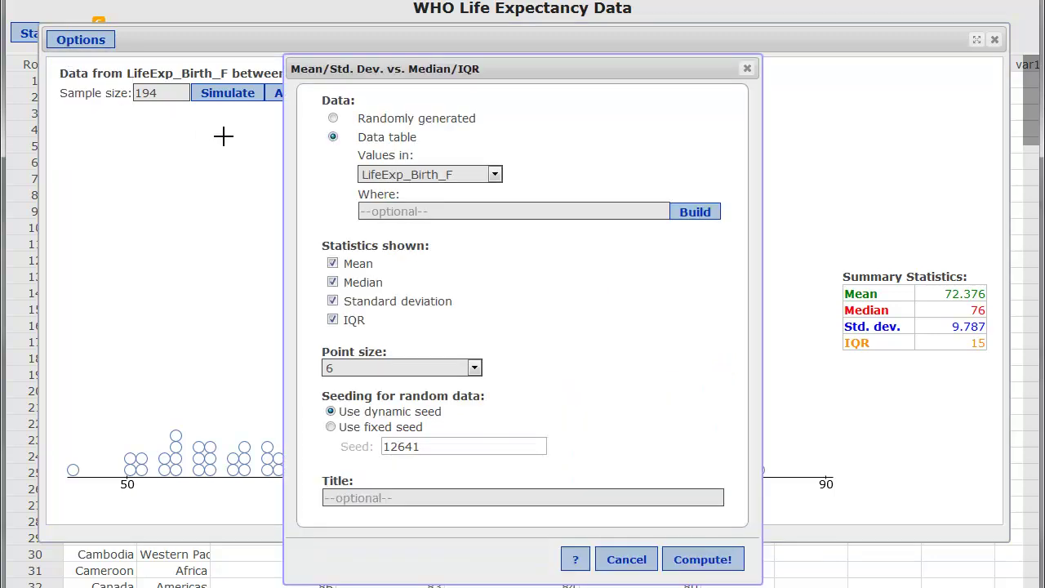
left_click(413, 176)
left_click(408, 251)
left_click(700, 560)
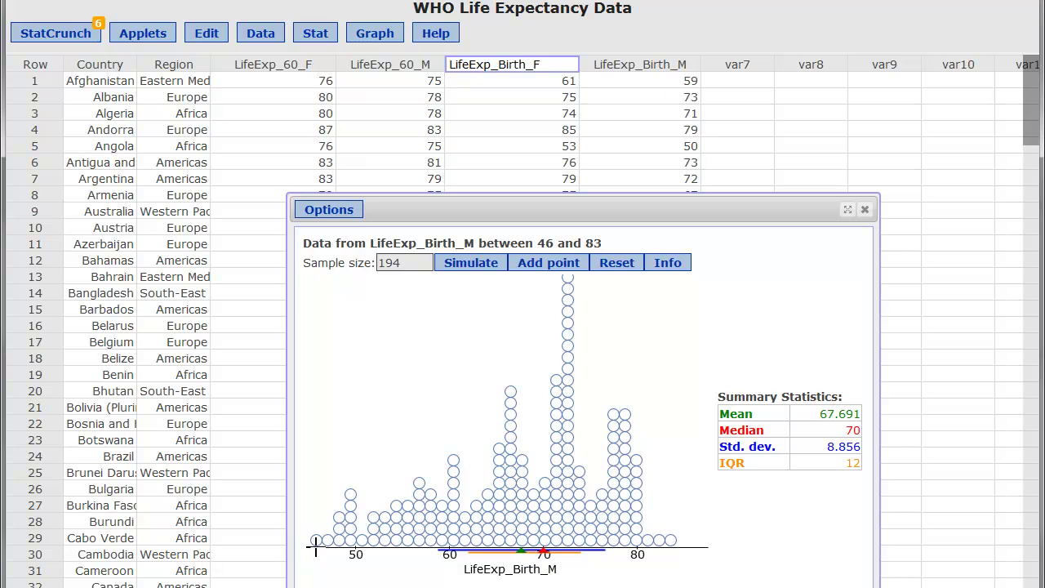
left_click_drag(809, 419, 851, 411)
left_click(851, 431)
Switch the applet's values column to LifeExp_60_M and recompute
left_click(338, 209)
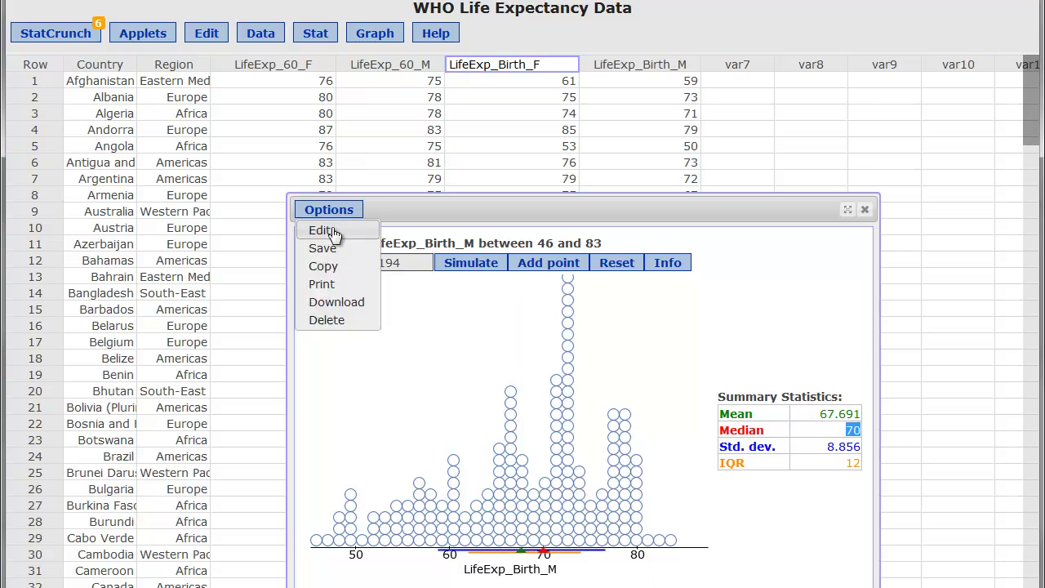
left_click(321, 231)
left_click(385, 175)
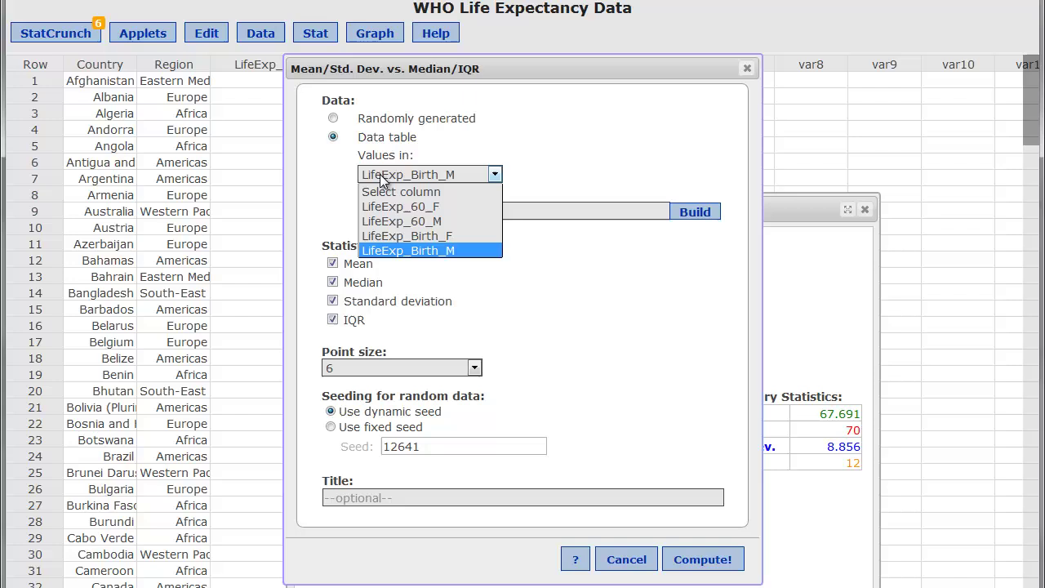
left_click(381, 228)
left_click(690, 560)
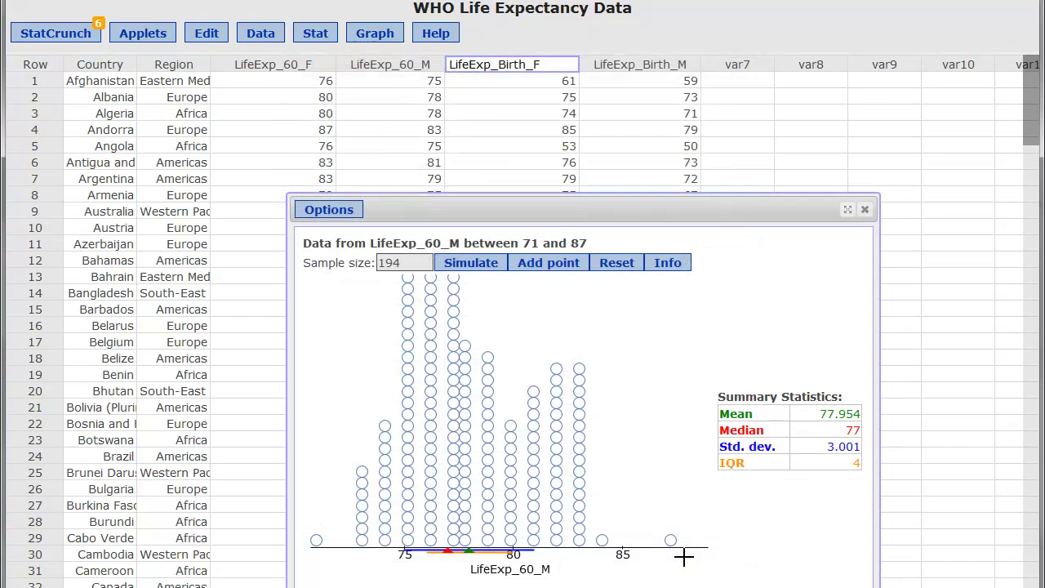
Move and enlarge the applet window to fill the screen, then point out the mean 77.954
left_click_drag(510, 208, 257, 36)
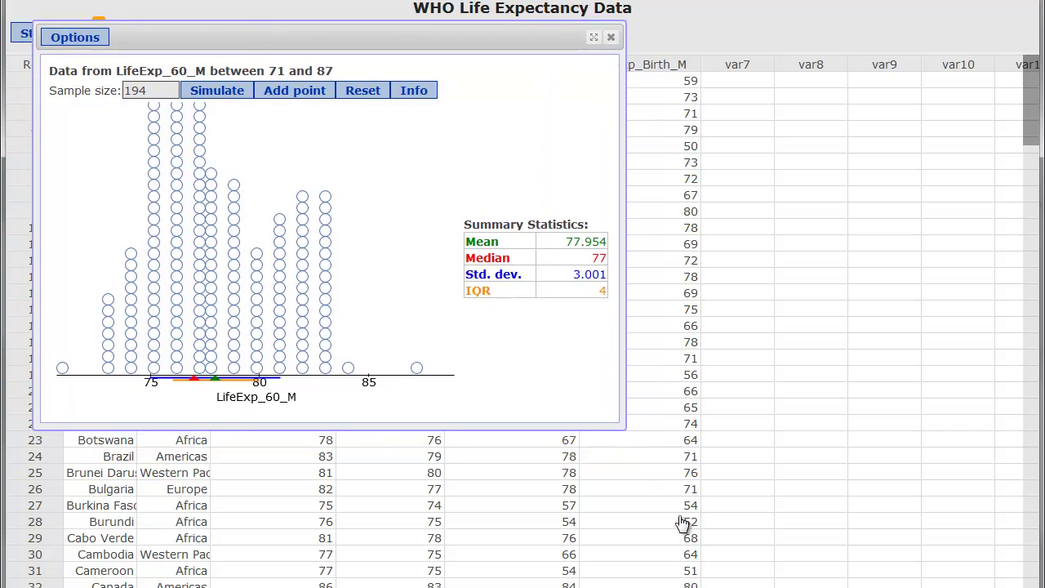
left_click_drag(625, 431, 1028, 573)
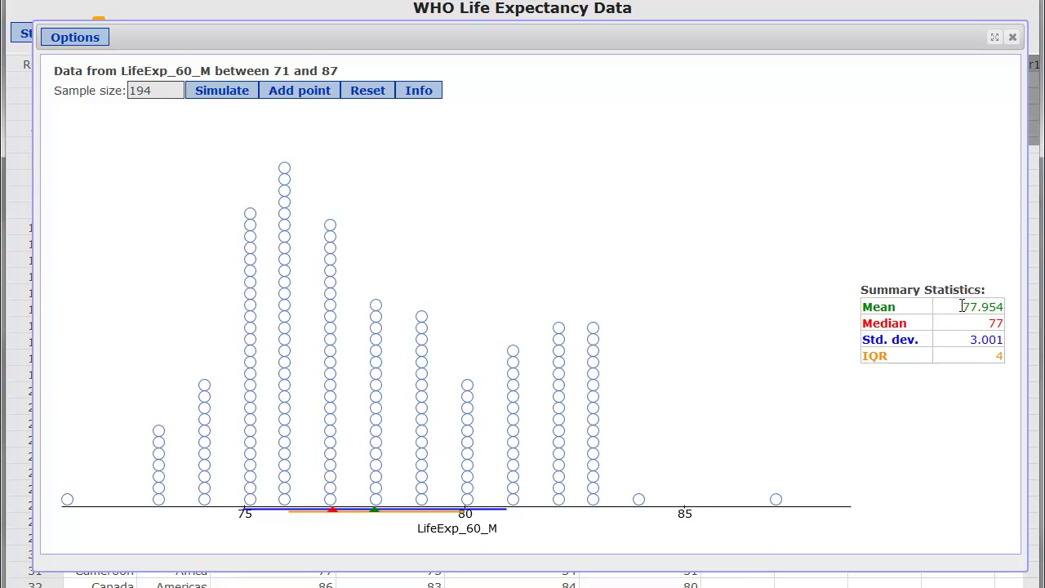
left_click_drag(963, 306, 997, 322)
mouse_move(640, 499)
mouse_move(777, 499)
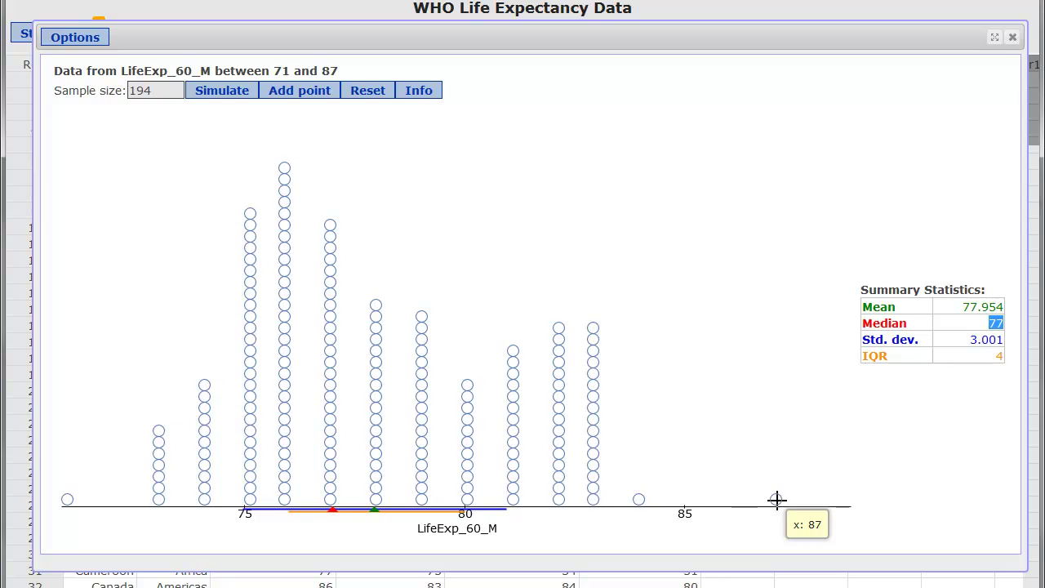
Drag the outliers at 87 and 84 into the 76–77 columns, noting the sample size
left_click_drag(777, 499, 331, 212)
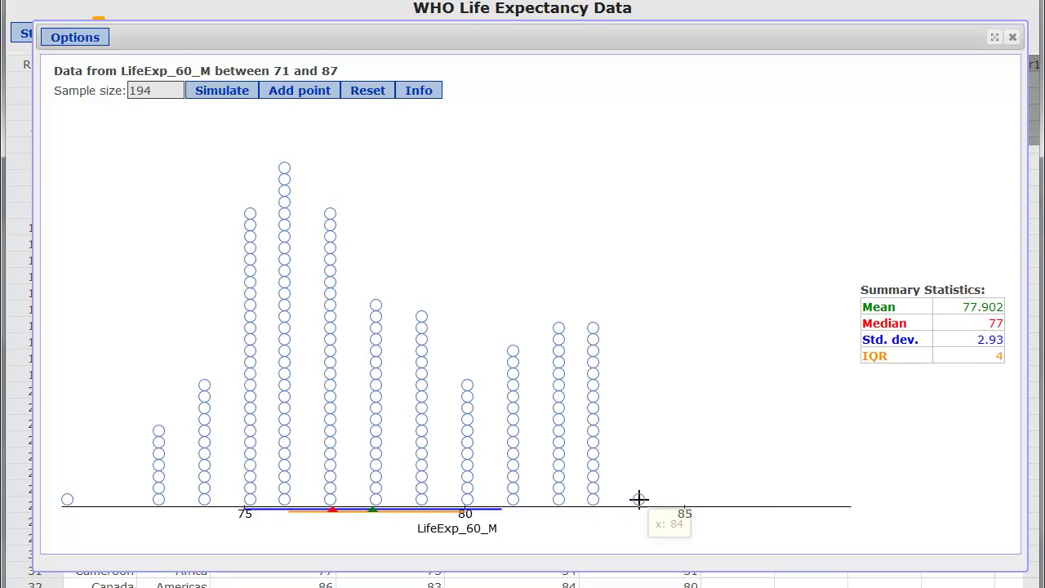
double_click(139, 91)
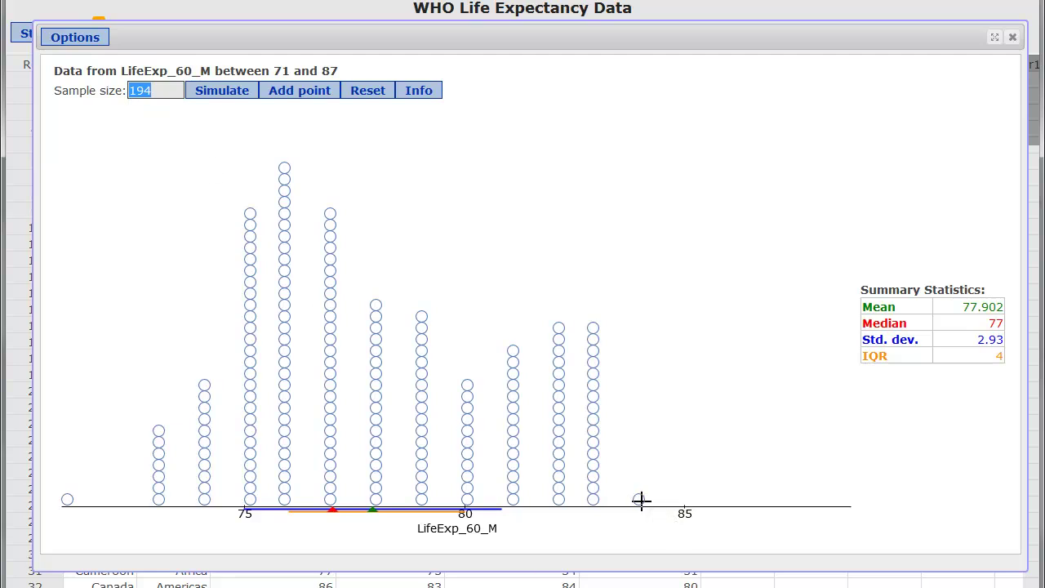
left_click_drag(641, 500, 334, 202)
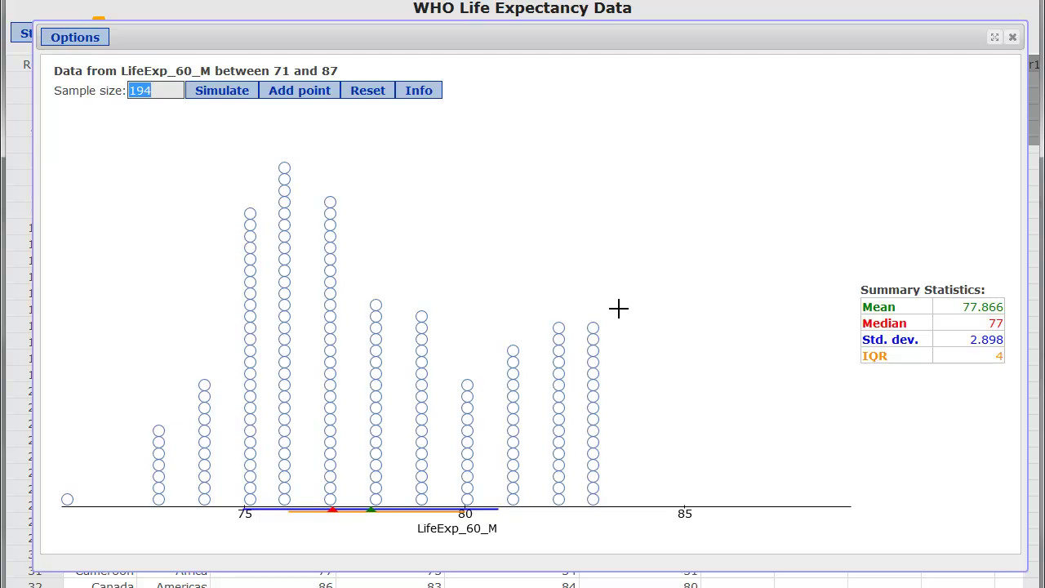
Drag the eight LifeExp_60_M points at 83 down to about 77.4–77.5
left_click_drag(594, 328, 376, 294)
left_click_drag(592, 341, 351, 500)
left_click_drag(593, 350, 353, 488)
left_click_drag(595, 362, 353, 476)
left_click_drag(591, 373, 352, 462)
left_click_drag(591, 383, 354, 448)
left_click_drag(593, 396, 354, 442)
left_click_drag(594, 408, 353, 430)
Move the six points at 82 to about 77.5–77.8 and one point from 81 to 80
left_click_drag(558, 328, 378, 282)
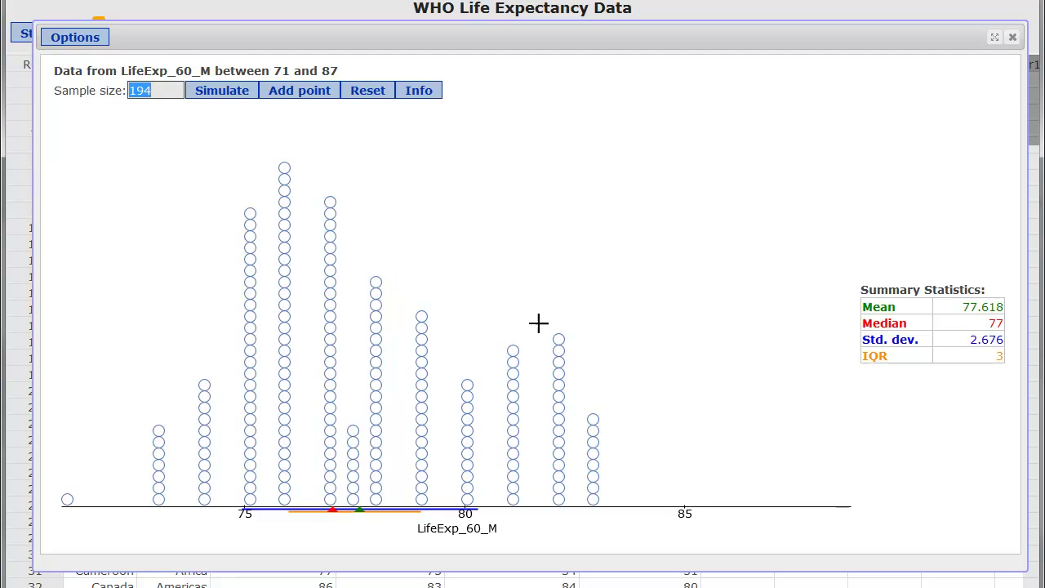
left_click_drag(559, 341, 362, 412)
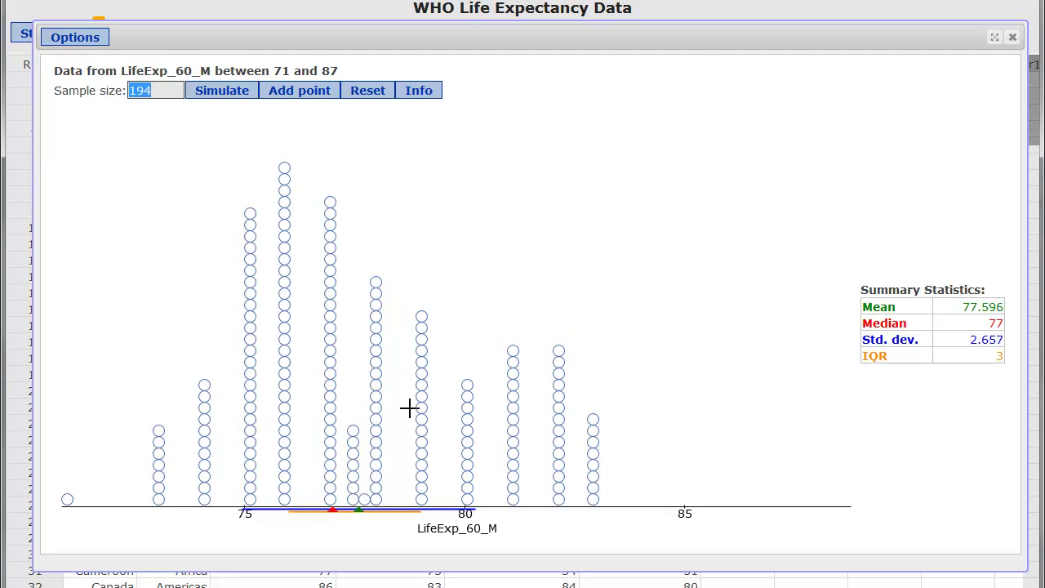
left_click_drag(559, 350, 360, 419)
left_click_drag(560, 364, 356, 408)
left_click_drag(556, 373, 350, 394)
left_click_drag(567, 386, 356, 385)
left_click_drag(511, 351, 467, 351)
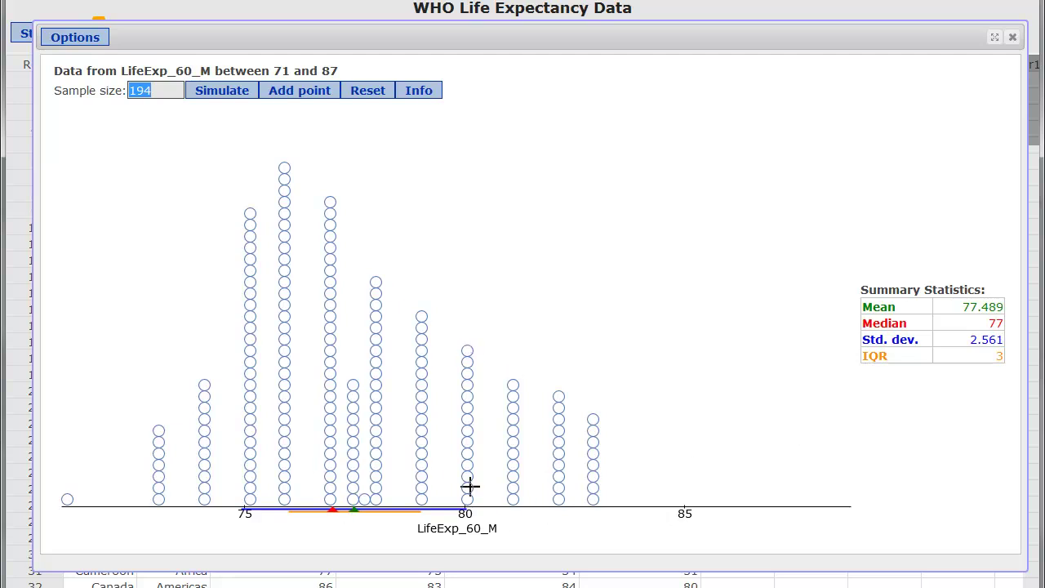
Highlight the reduced mean 77.489 and std. dev. 2.561 in Summary Statistics
left_click_drag(966, 302, 998, 303)
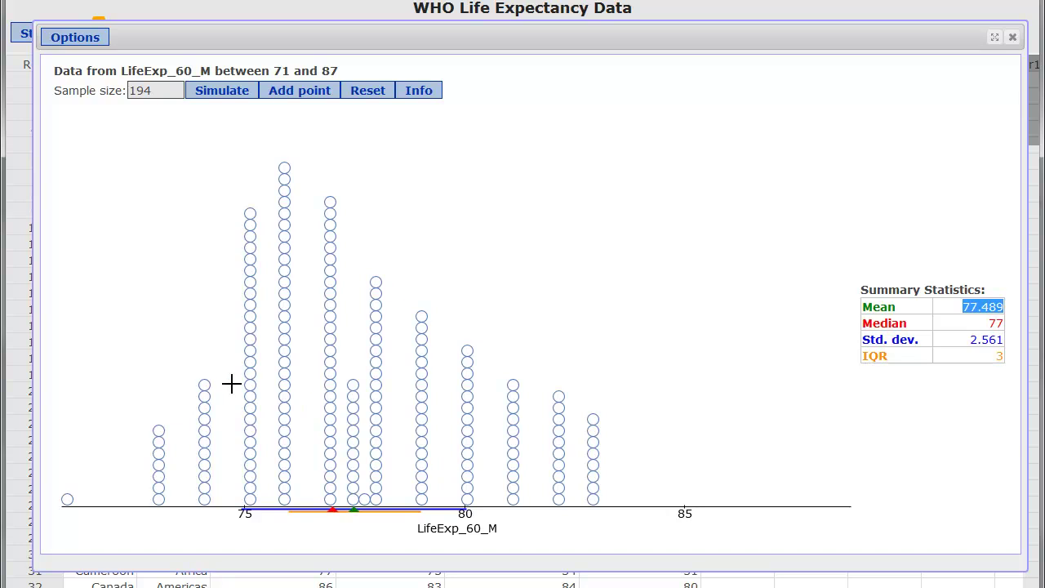
double_click(870, 304)
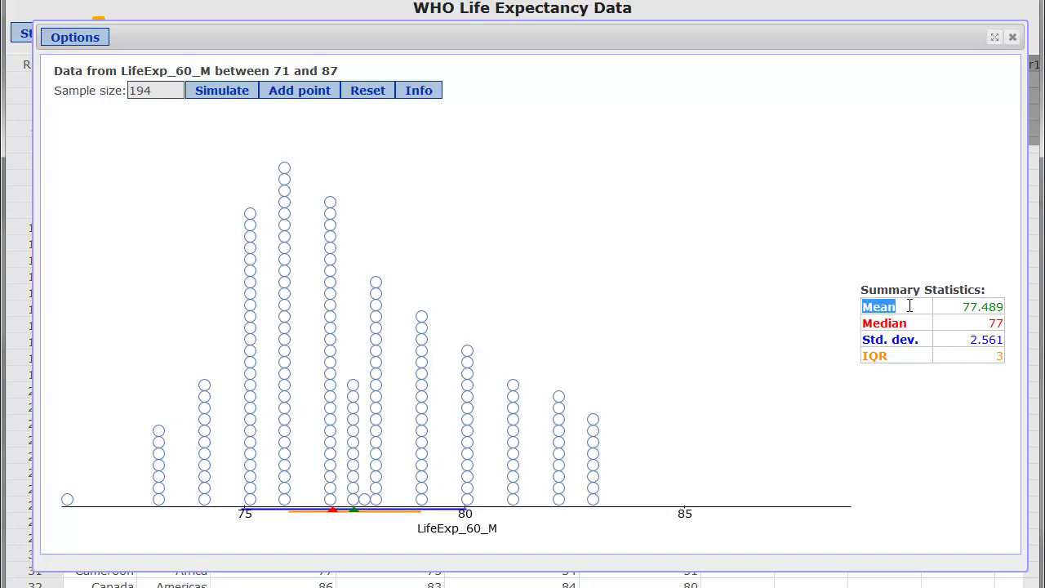
left_click_drag(863, 340, 922, 335)
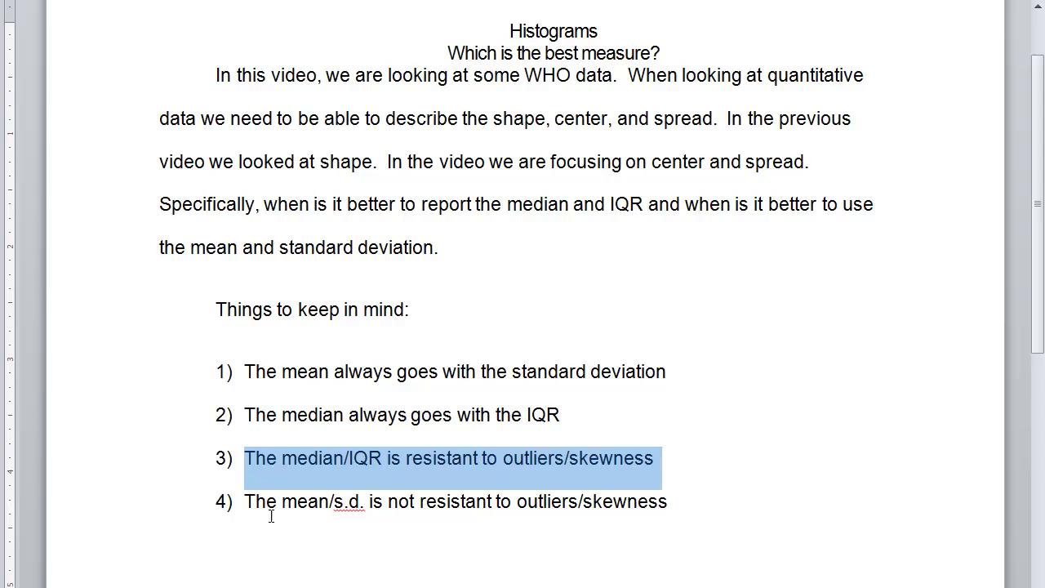
Select item 4's text and toggle italics on, then off again
left_click_drag(242, 504, 664, 523)
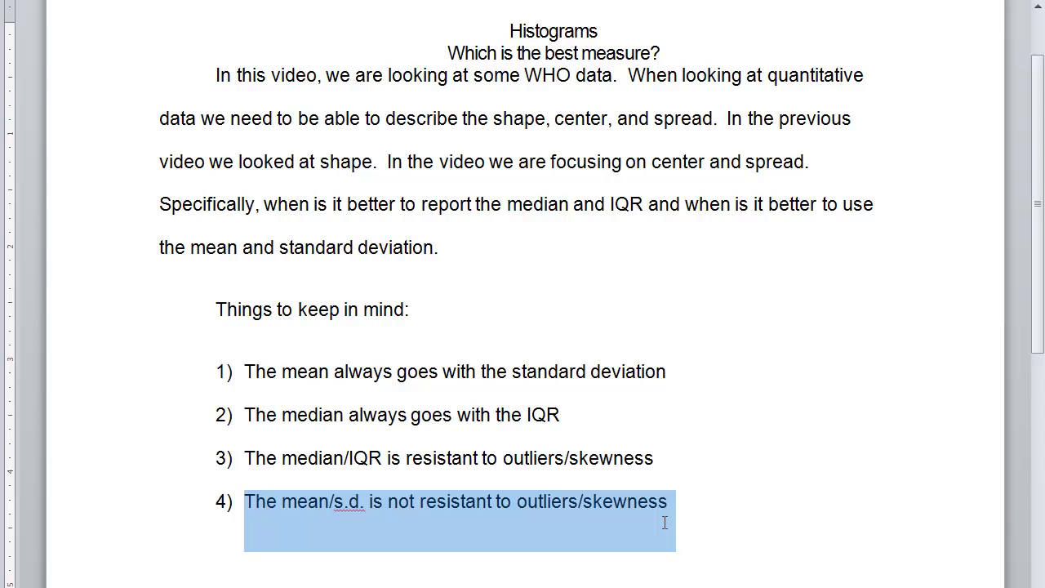
left_click(690, 500)
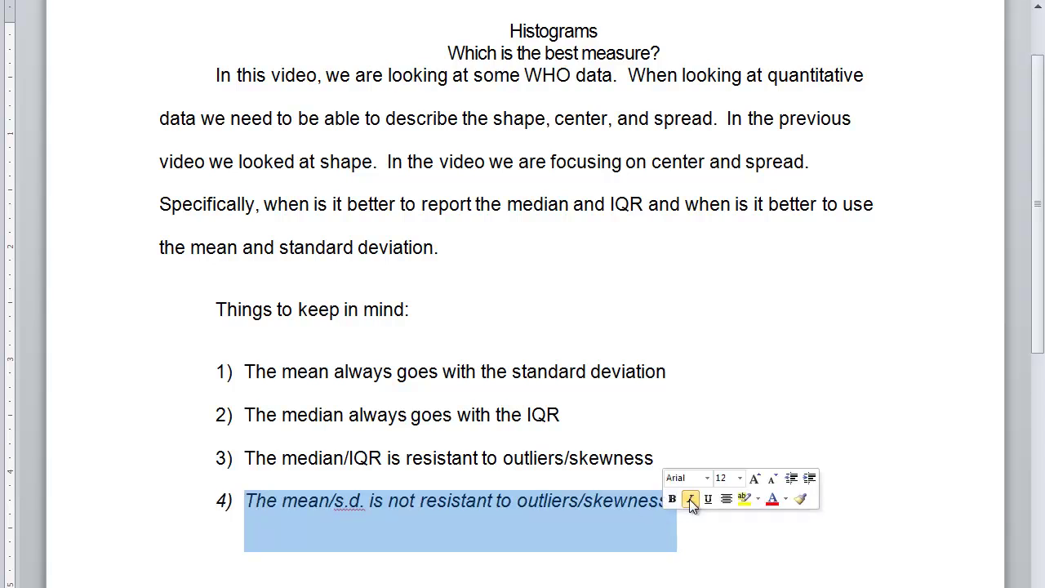
left_click(690, 500)
Add sub-item 4a reading 'So it is the best measure when data is symmetric.'
left_click(682, 503)
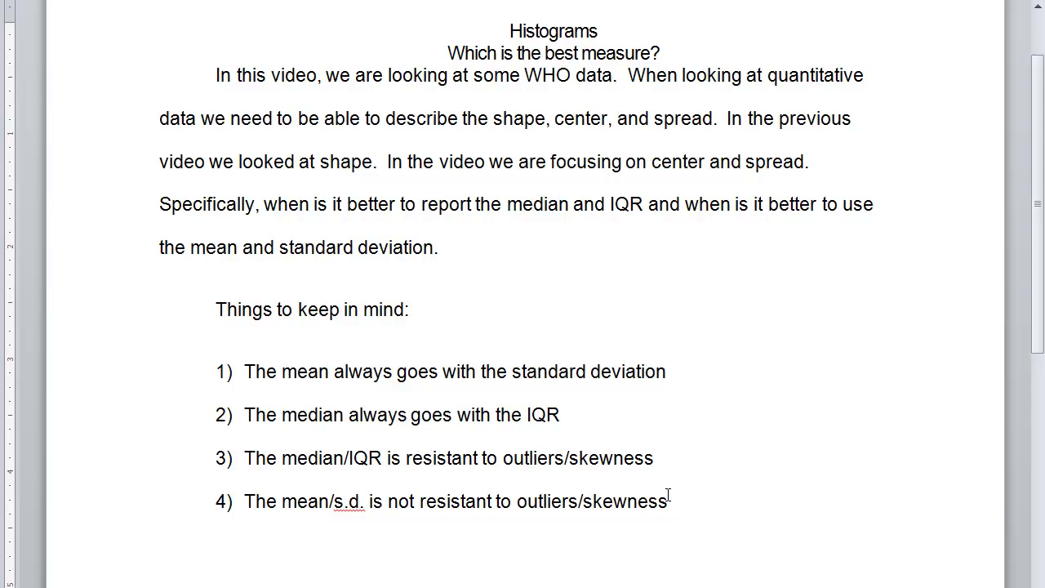
key("Return")
key("Tab")
type("So it is a")
key("BackSpace")
type("the m")
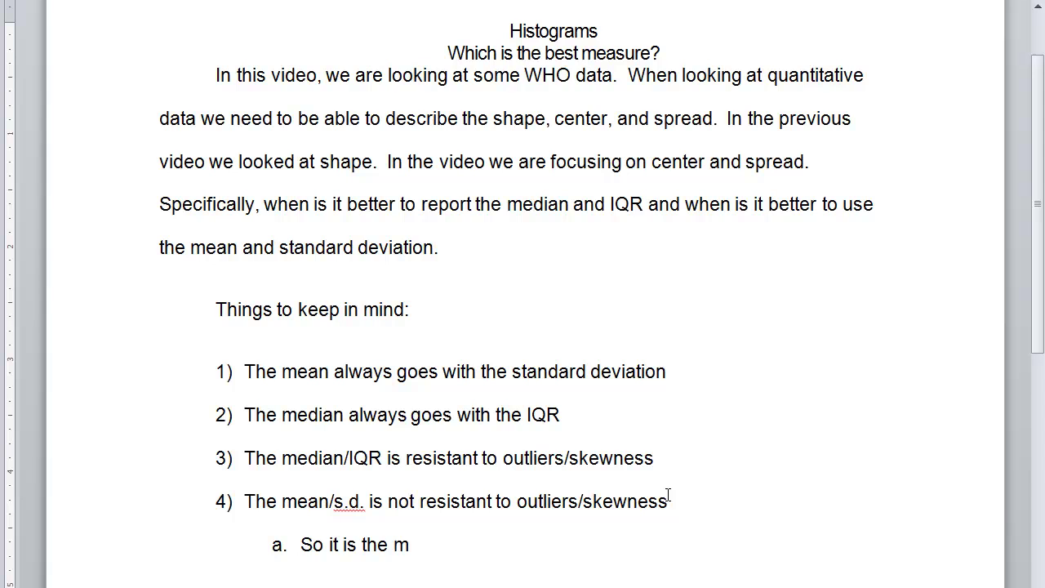
key("BackSpace")
type("best measure when")
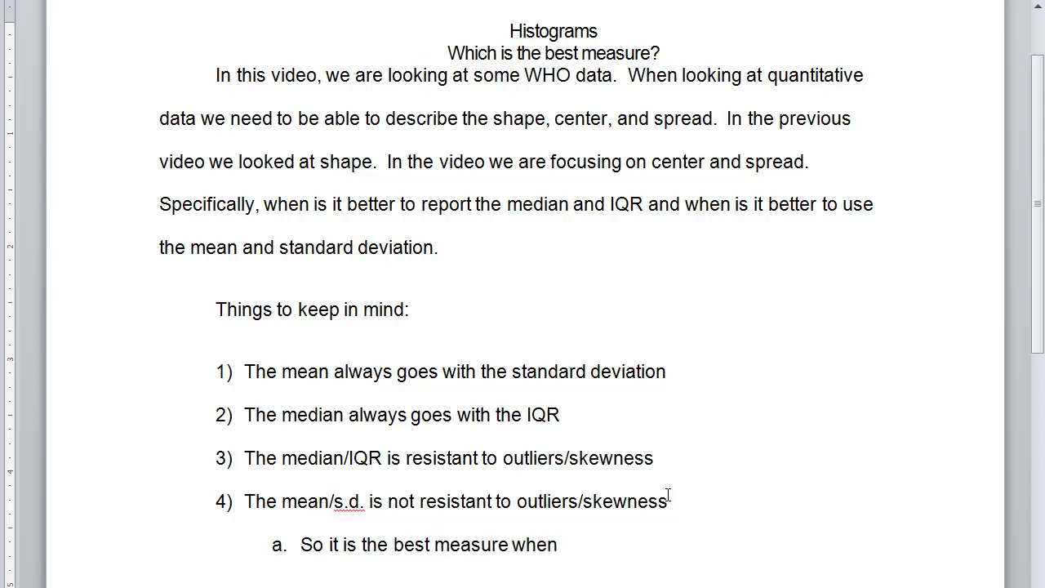
type(" data is symmet")
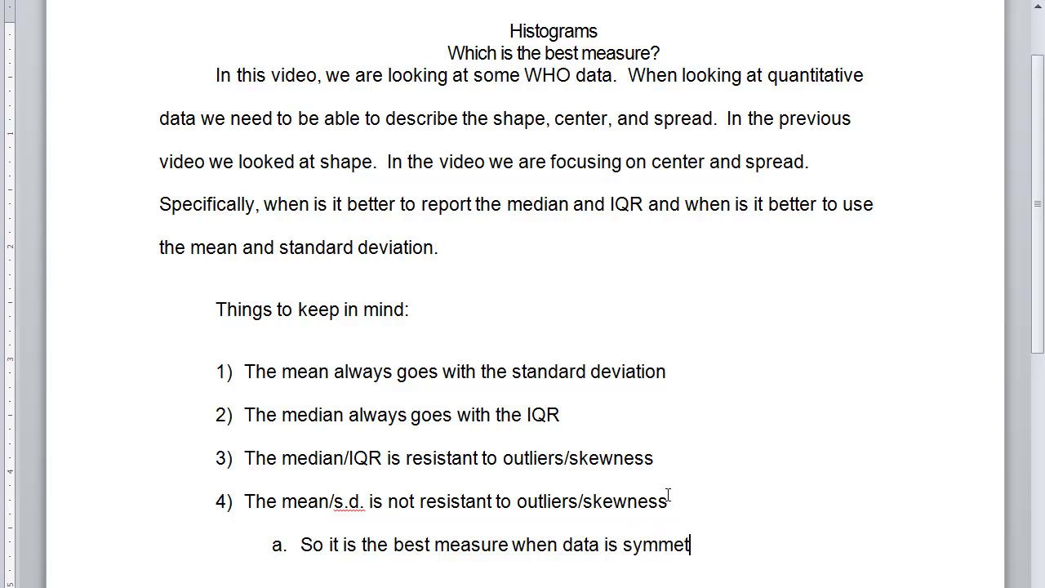
type("tric.")
Highlight the 'Things to keep in mind' heading and items 1, 2 and 3 in turn
left_click_drag(214, 309, 417, 311)
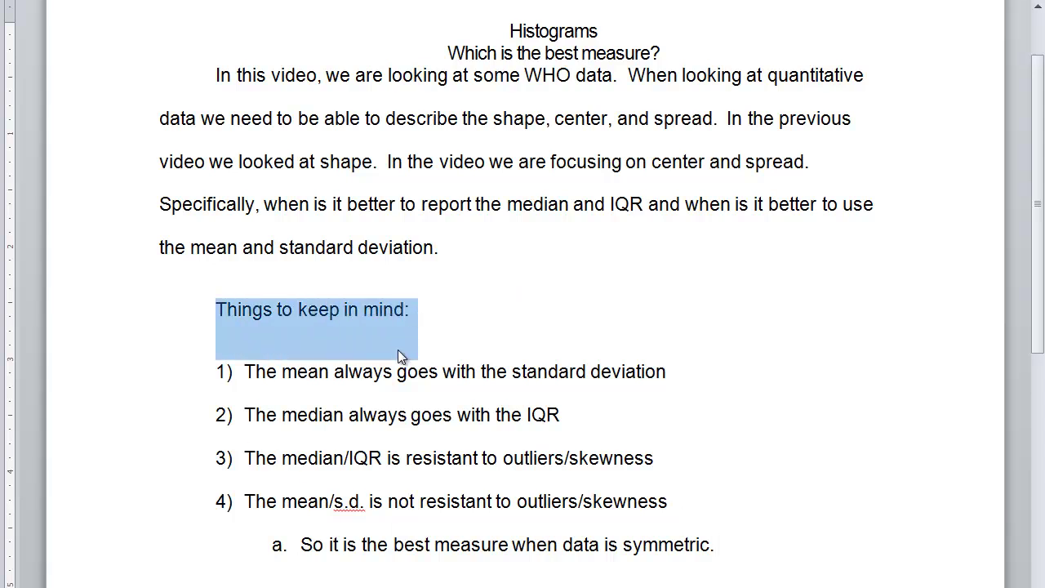
left_click_drag(248, 373, 662, 377)
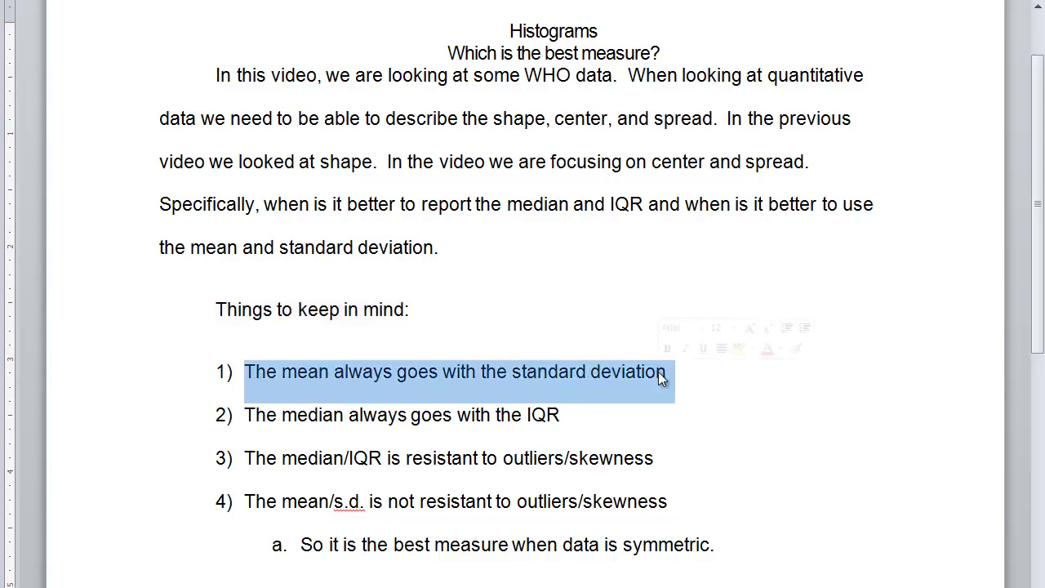
left_click_drag(244, 416, 575, 425)
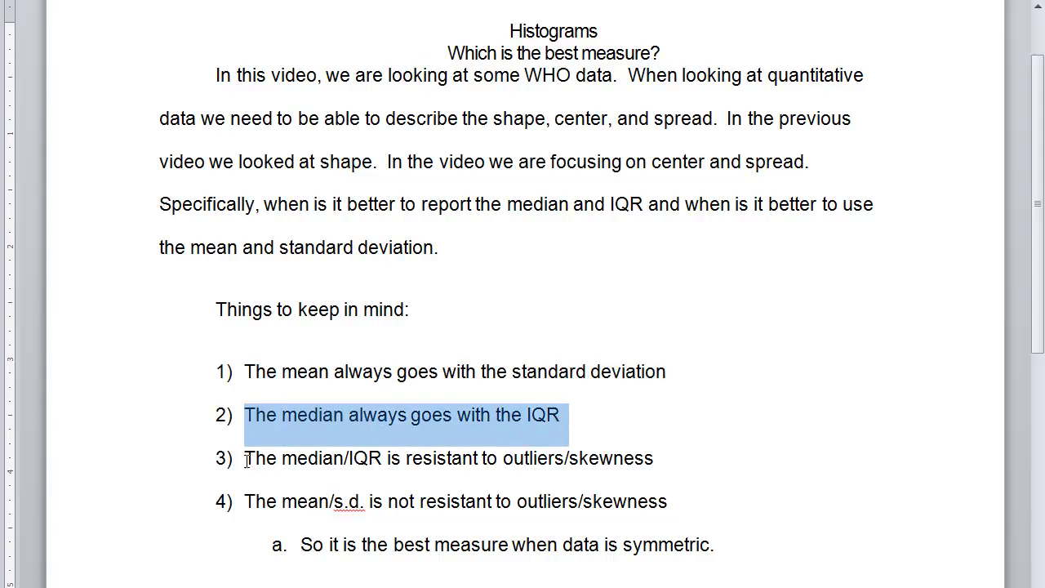
left_click_drag(245, 460, 611, 465)
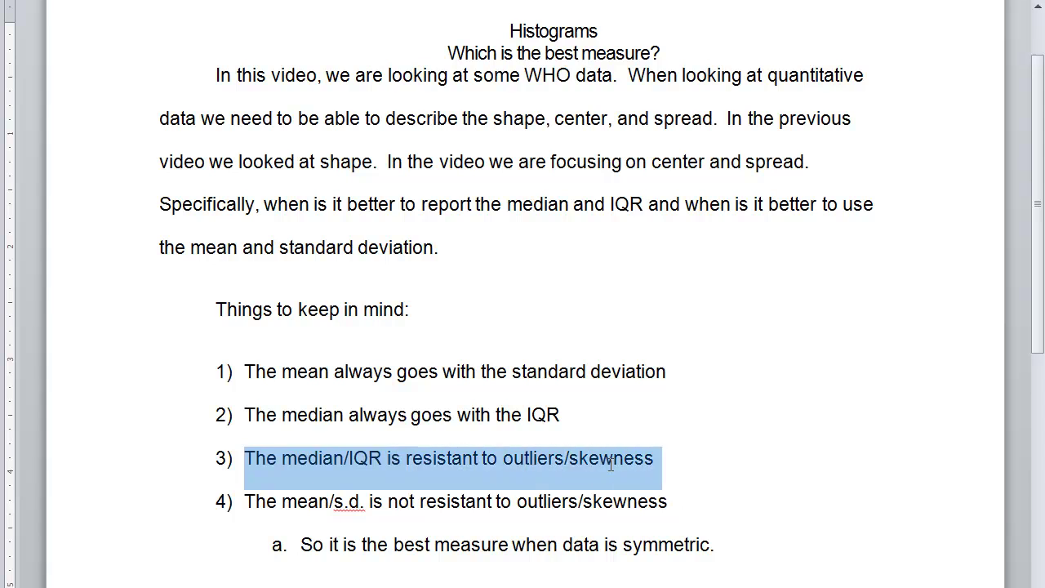
Add sub-item 3a reading 'So these are the best measures when those are present'
left_click(677, 461)
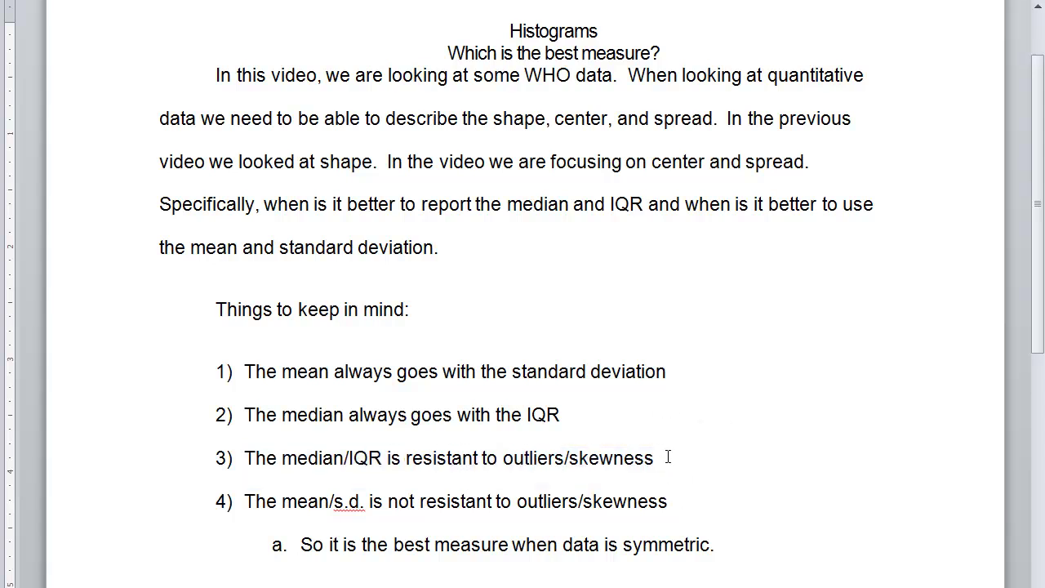
key("Return")
key("Tab")
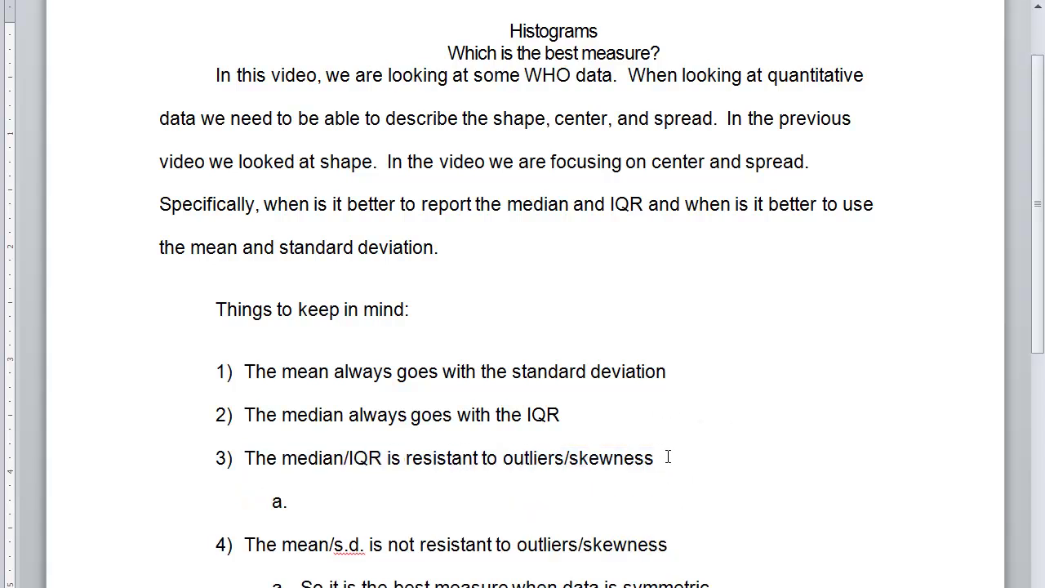
type("si")
key("BackSpace")
type("o these are t")
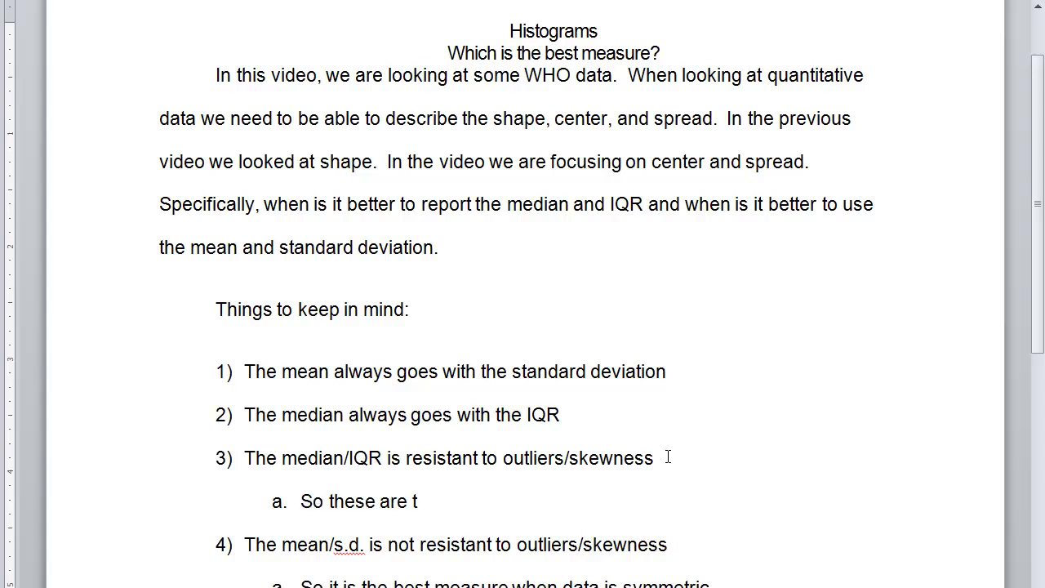
type("he best measau")
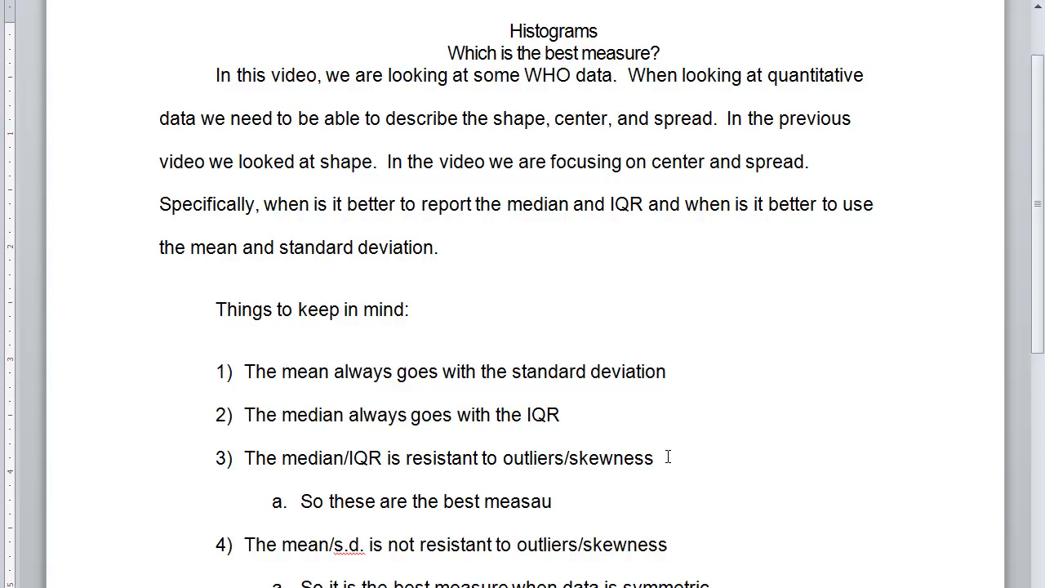
type("res when tho")
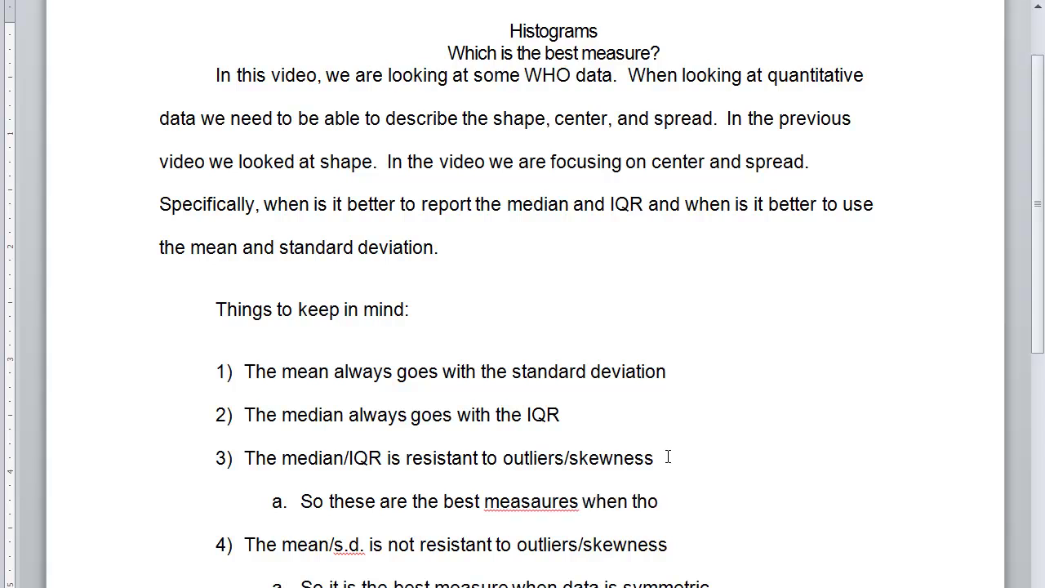
type("se are present")
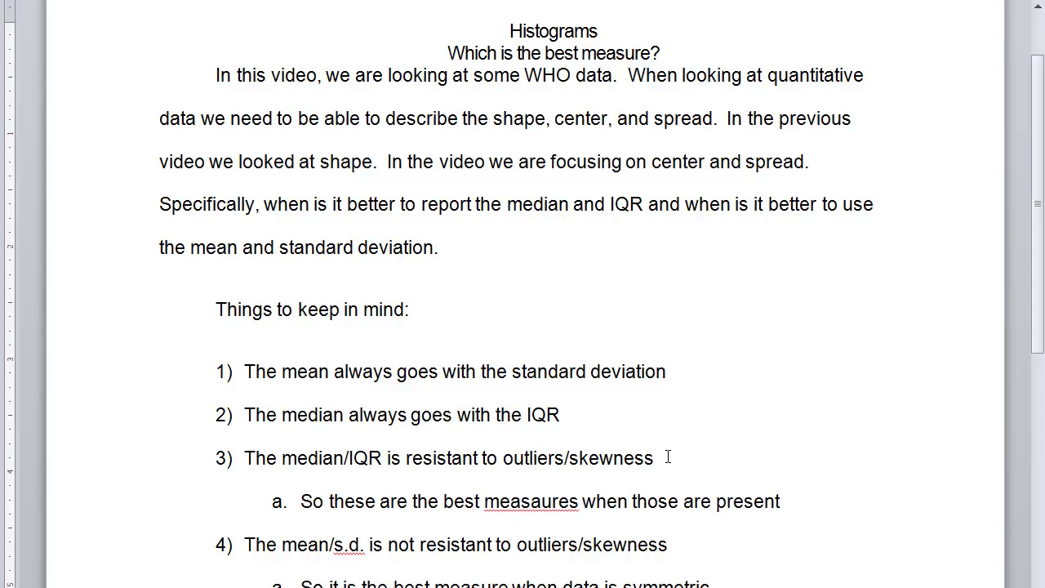
Correct 'measaures' to 'measures' with the spelling suggestion
left_click(512, 501)
right_click(538, 483)
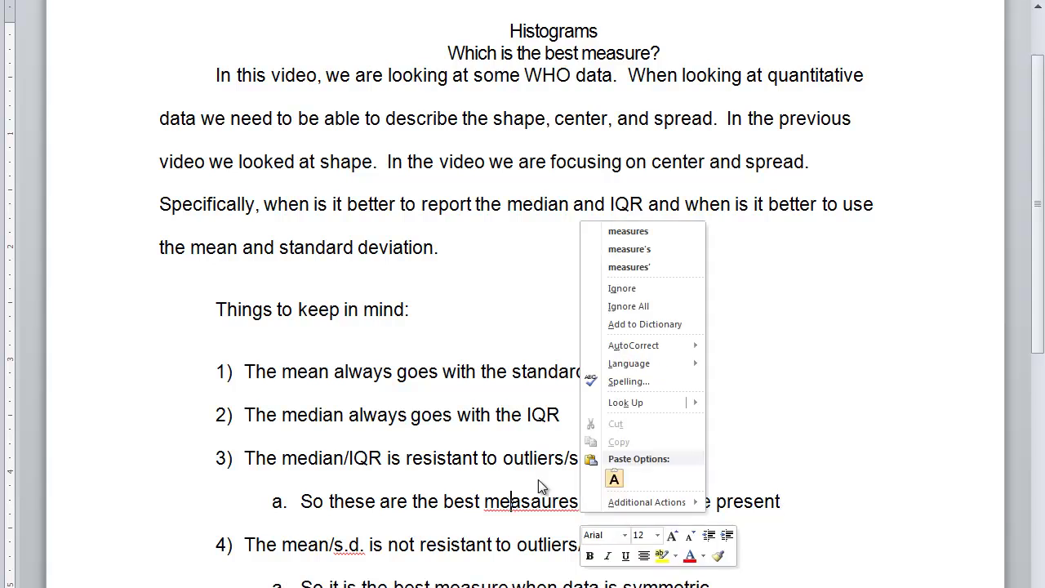
left_click(627, 231)
Review items 3 and 4 with their sub-points, the shape/center/spread line and the Histograms title
scroll(425, 424, "down", 3)
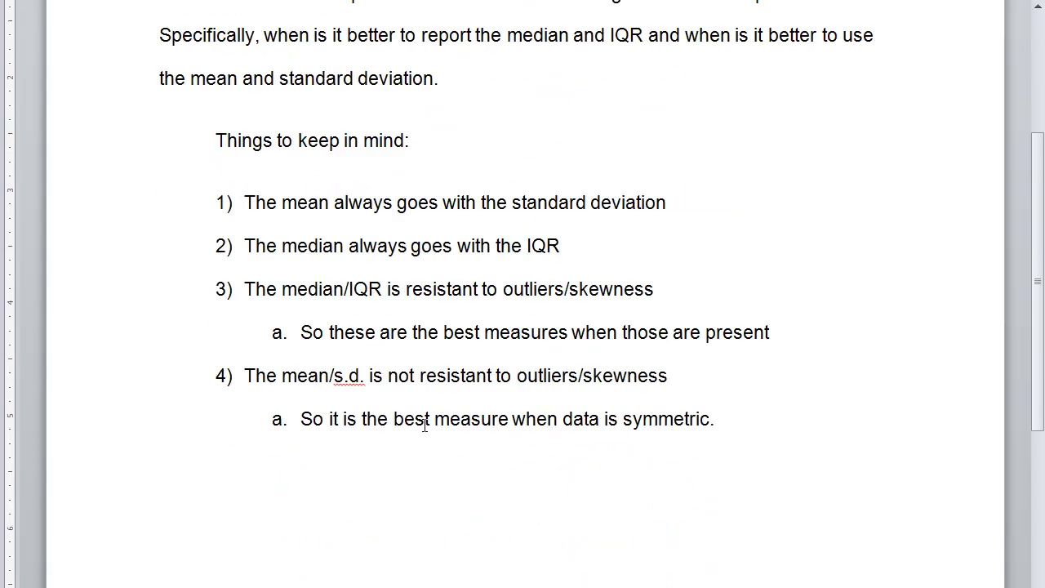
left_click_drag(245, 374, 682, 387)
left_click_drag(320, 420, 710, 421)
left_click(567, 443)
scroll(493, 443, "up", 2)
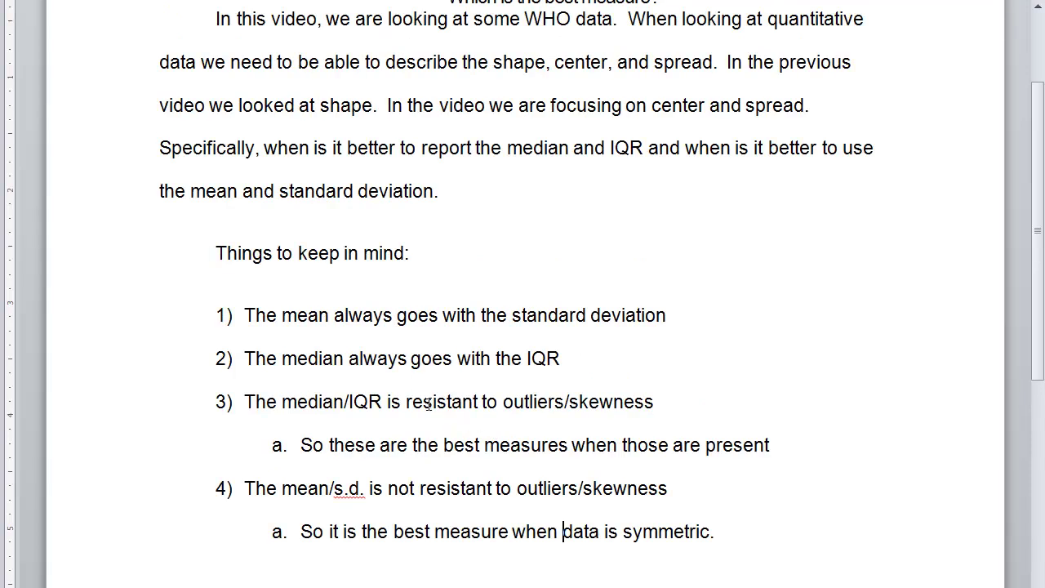
left_click_drag(316, 402, 387, 401)
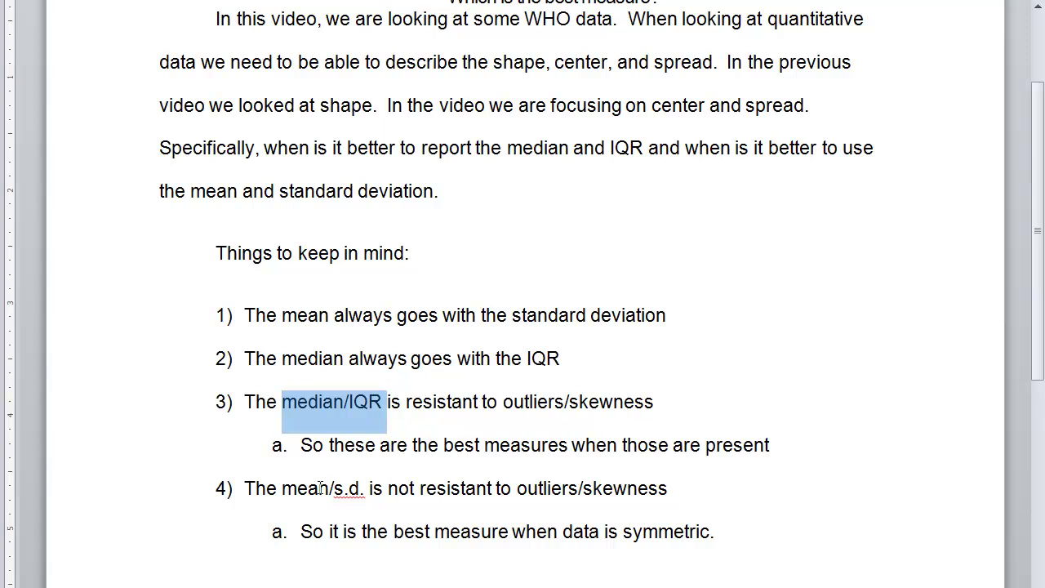
left_click_drag(284, 488, 367, 488)
scroll(367, 488, "up", 2)
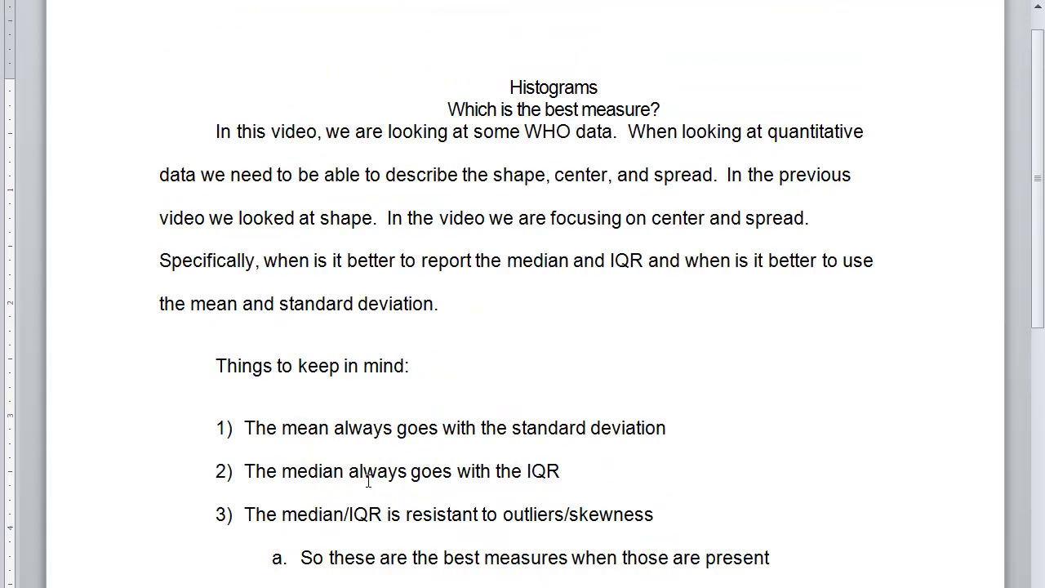
left_click_drag(386, 175, 679, 175)
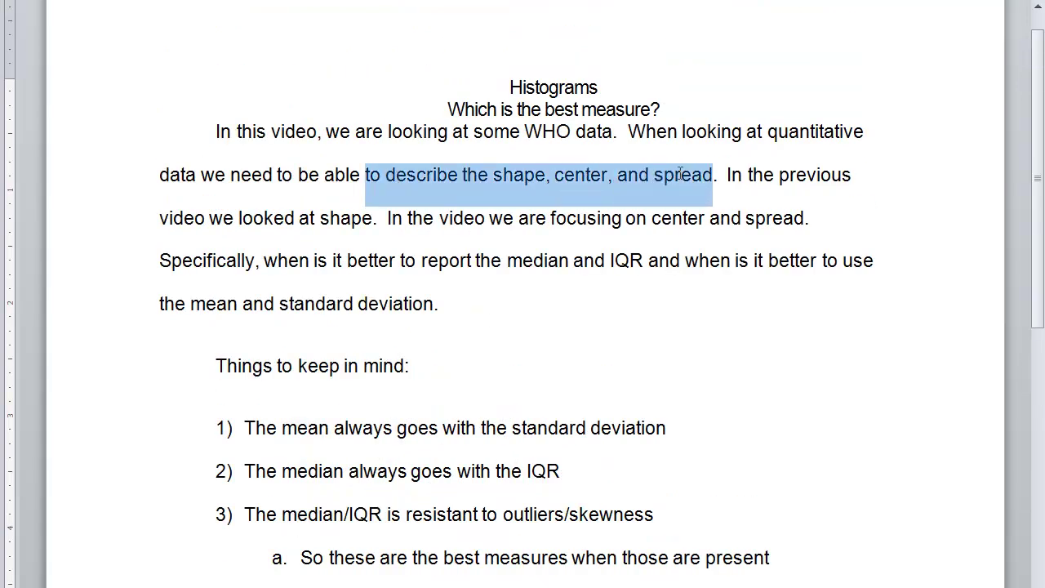
left_click_drag(511, 88, 609, 88)
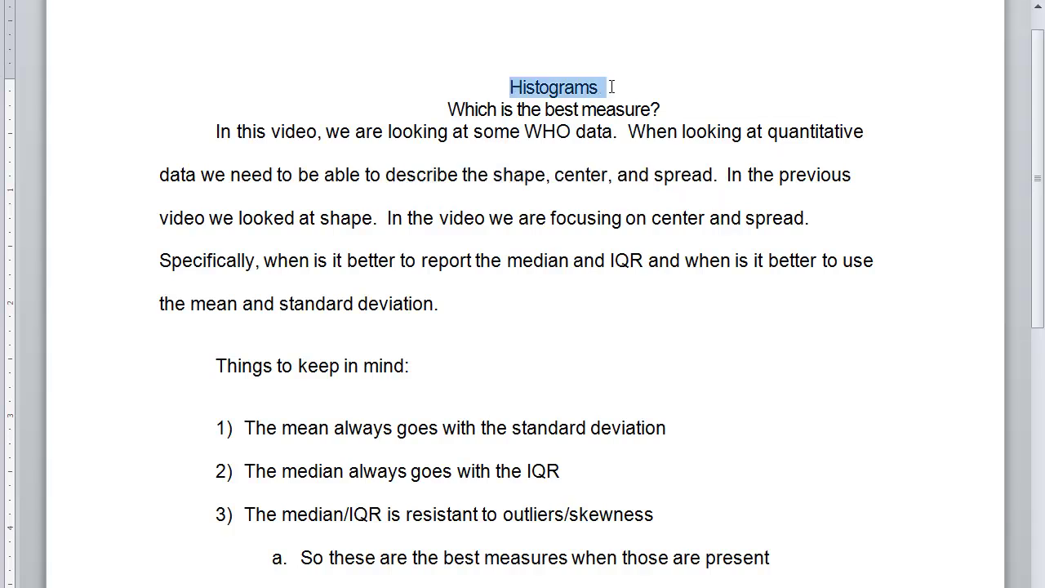